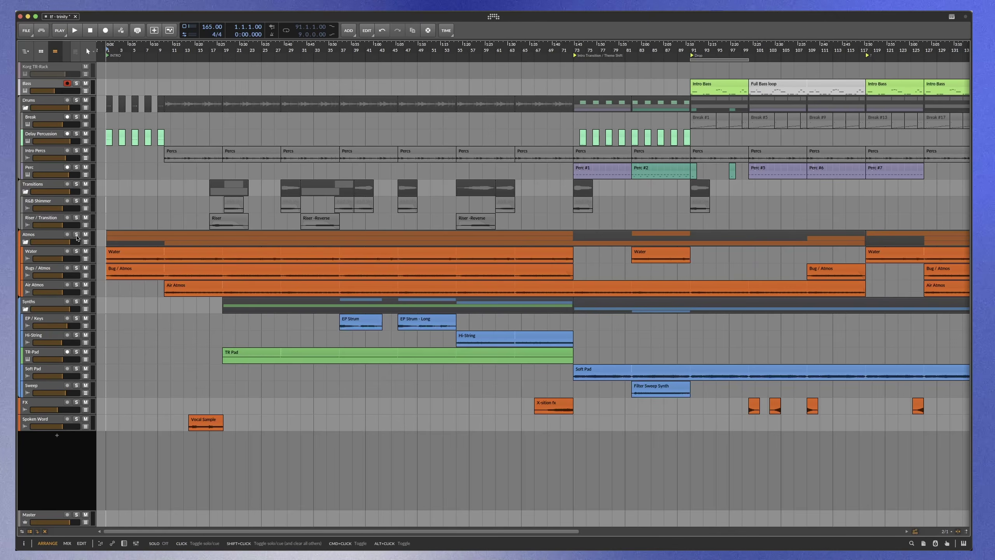
Solo the Water track within the Atmos group, show its devices and play it from the start
{"action": "left_click", "coordinate": [77, 234]}
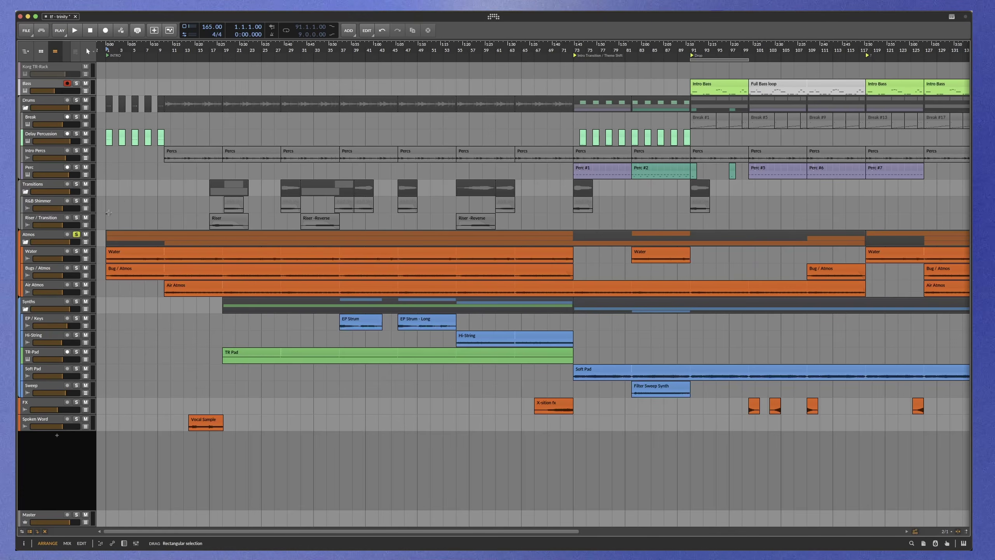
{"action": "scroll", "coordinate": [124, 223], "scroll_direction": "up", "scroll_amount": 3}
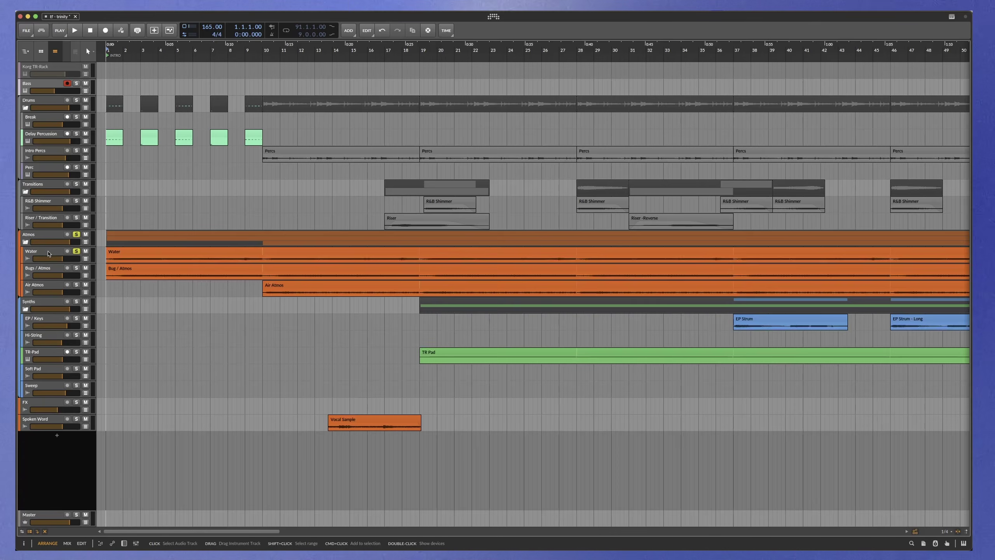
{"action": "double_click", "coordinate": [68, 248]}
{"action": "key", "text": "space"}
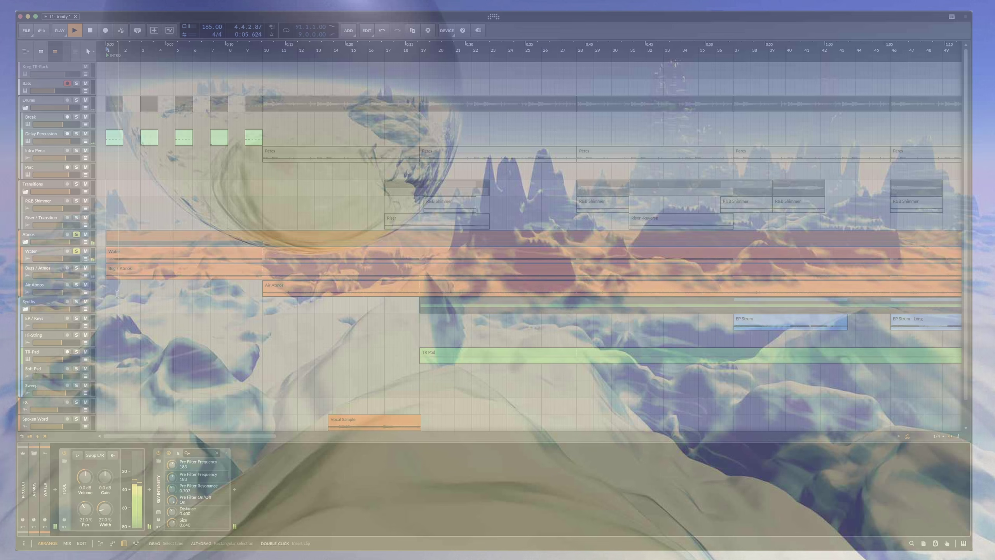
{"action": "key", "text": "space"}
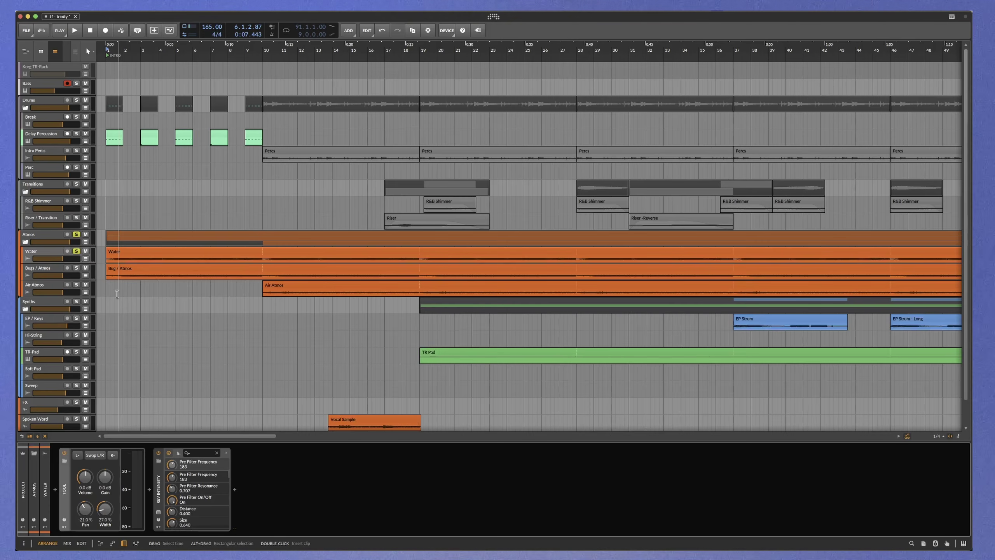
Switch the solo from Water to the Bugs / Atmos track and play it
{"action": "left_click", "coordinate": [77, 269]}
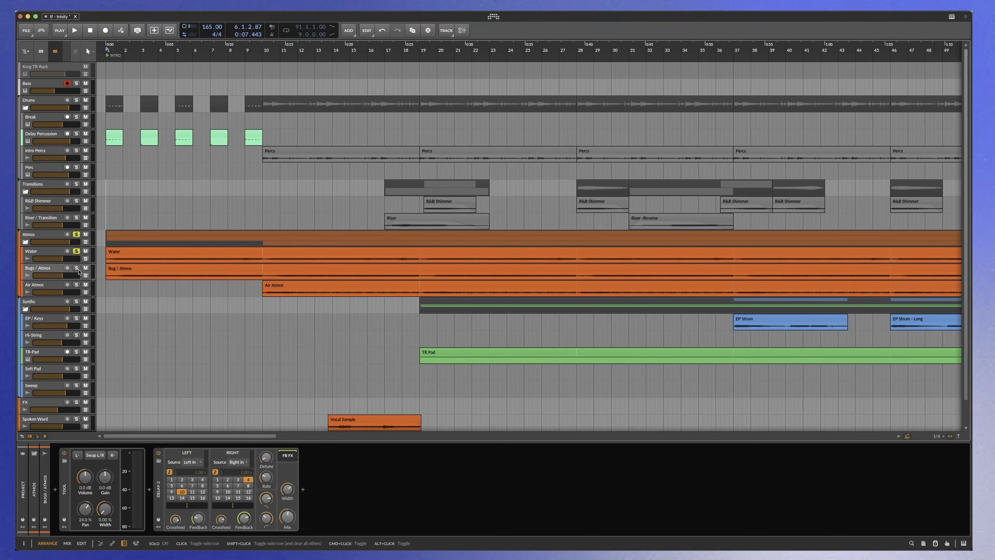
{"action": "left_click", "coordinate": [78, 252]}
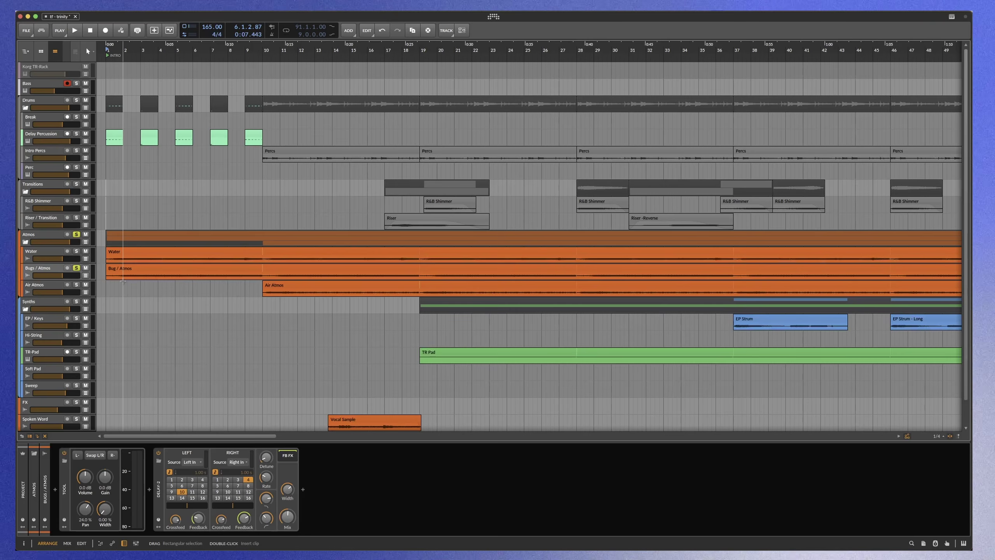
{"action": "key", "text": "space"}
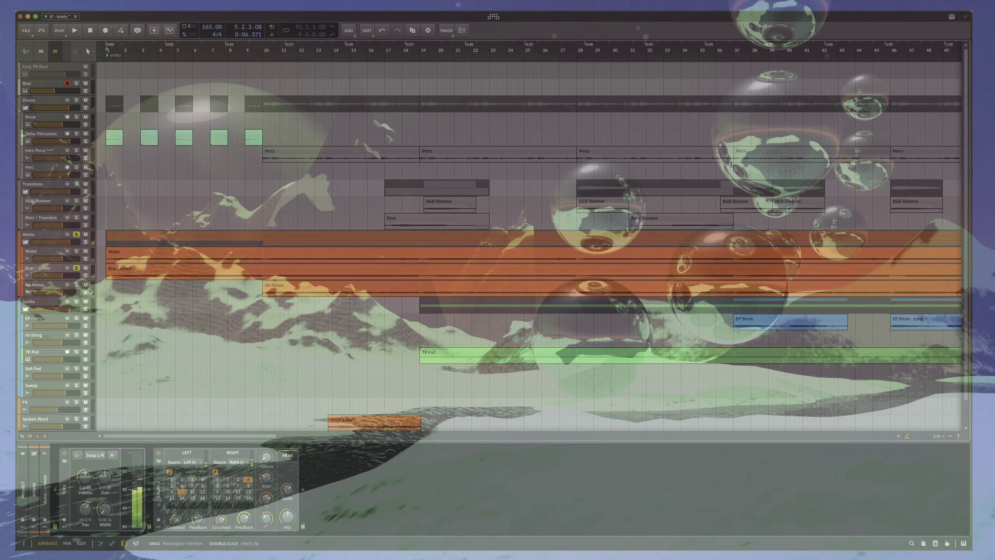
Solo the Air Atmos track instead of Bugs / Atmos and play it from bar 10
{"action": "left_click", "coordinate": [76, 285]}
{"action": "left_click", "coordinate": [265, 290]}
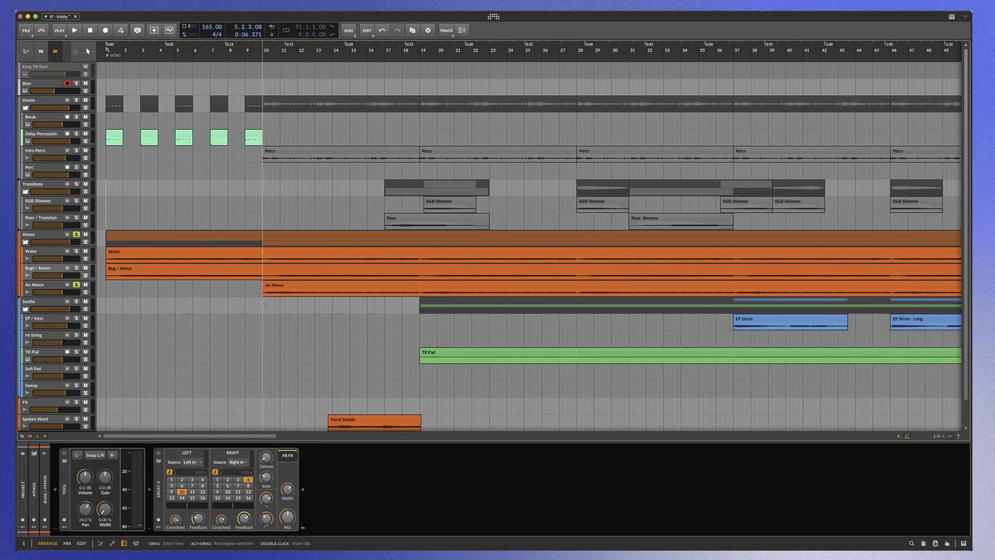
{"action": "left_click", "coordinate": [250, 290]}
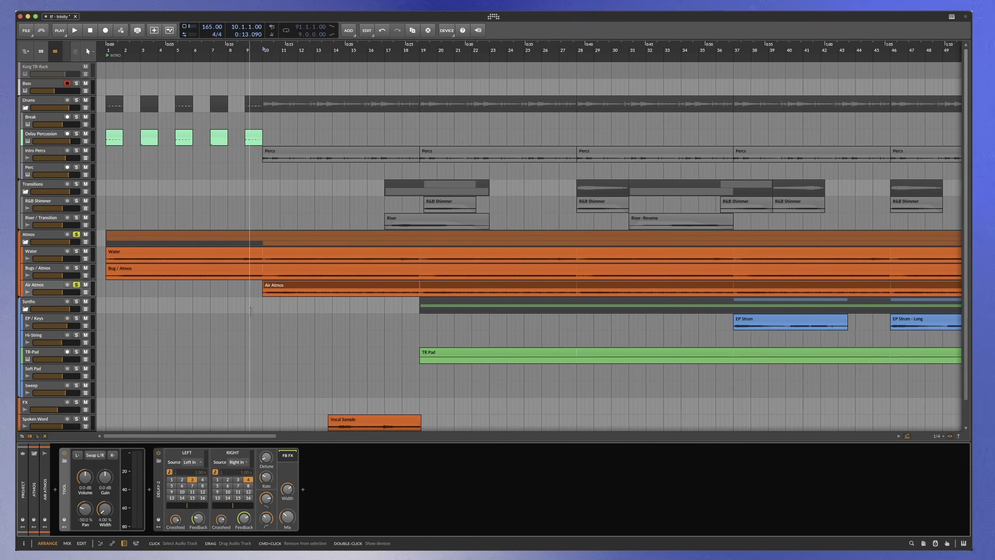
{"action": "key", "text": "space"}
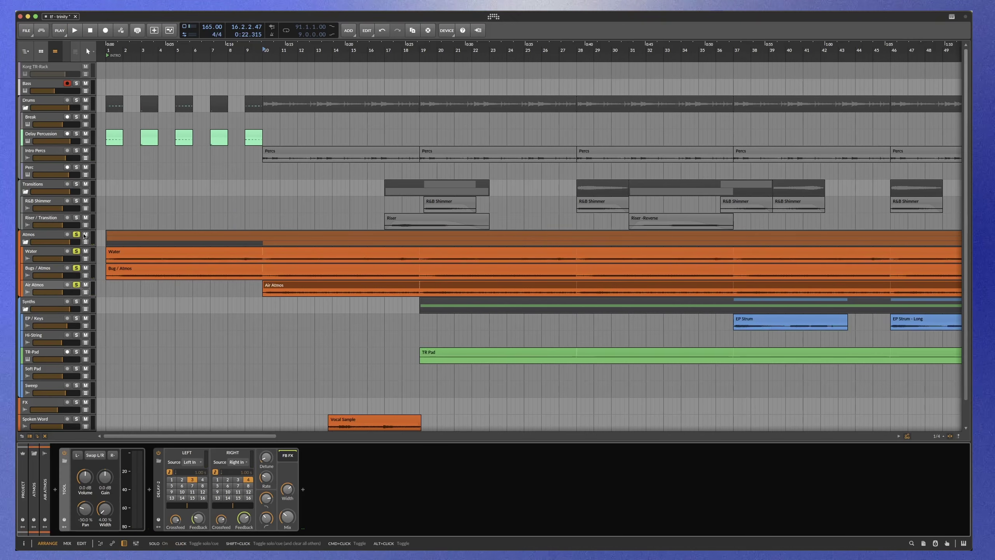
Play the three soloed Atmos tracks together, including from bar 10, and release the Atmos group's solo
{"action": "key", "text": "space"}
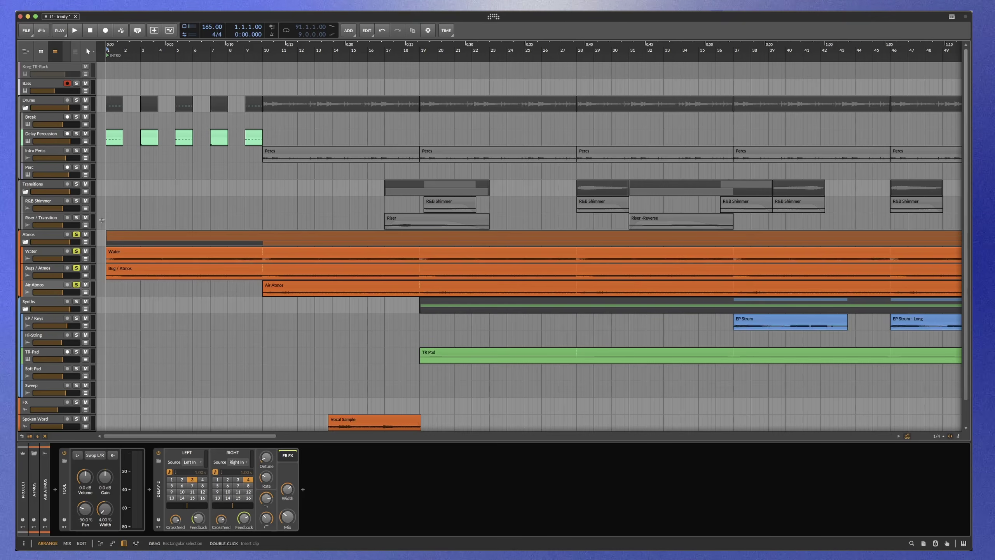
{"action": "left_click", "coordinate": [263, 216]}
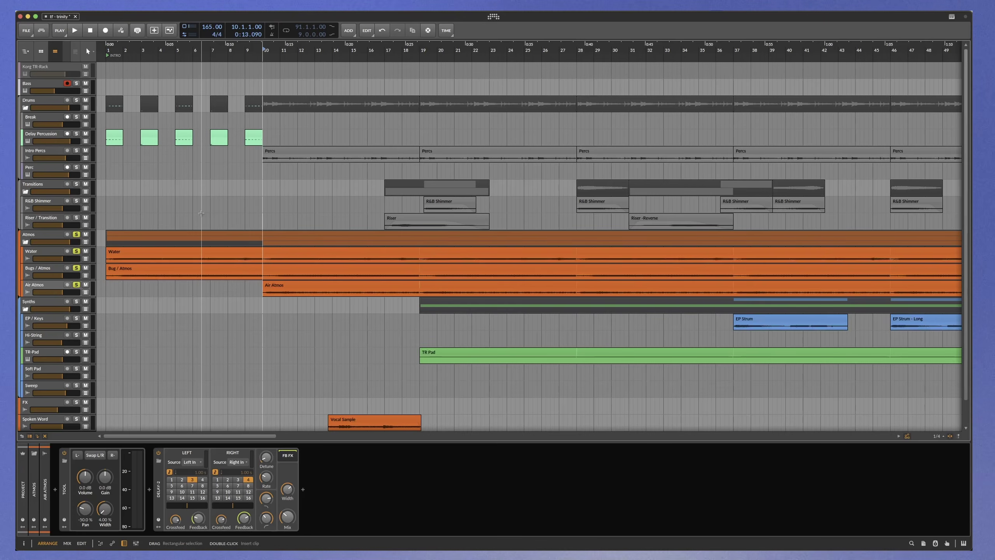
{"action": "key", "text": "space"}
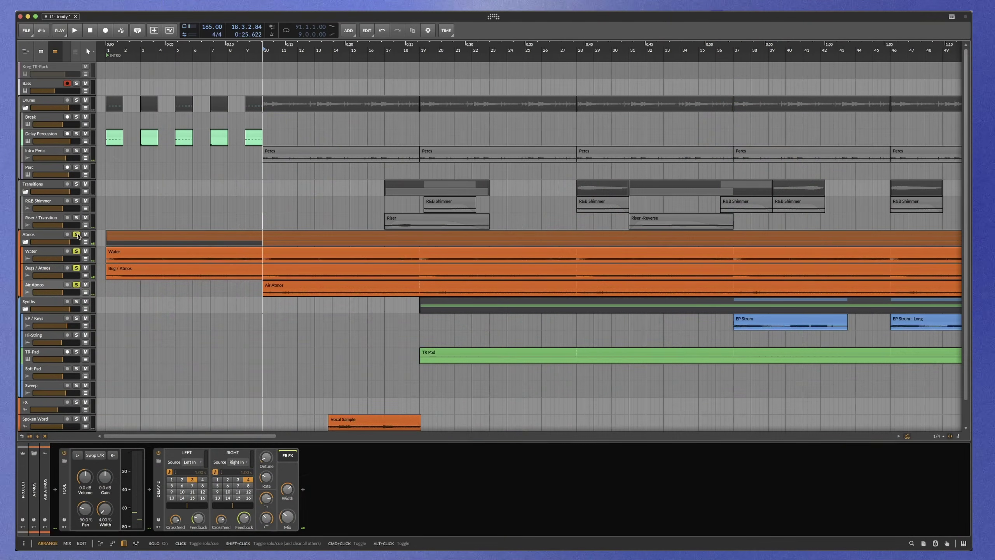
{"action": "left_click", "coordinate": [77, 234]}
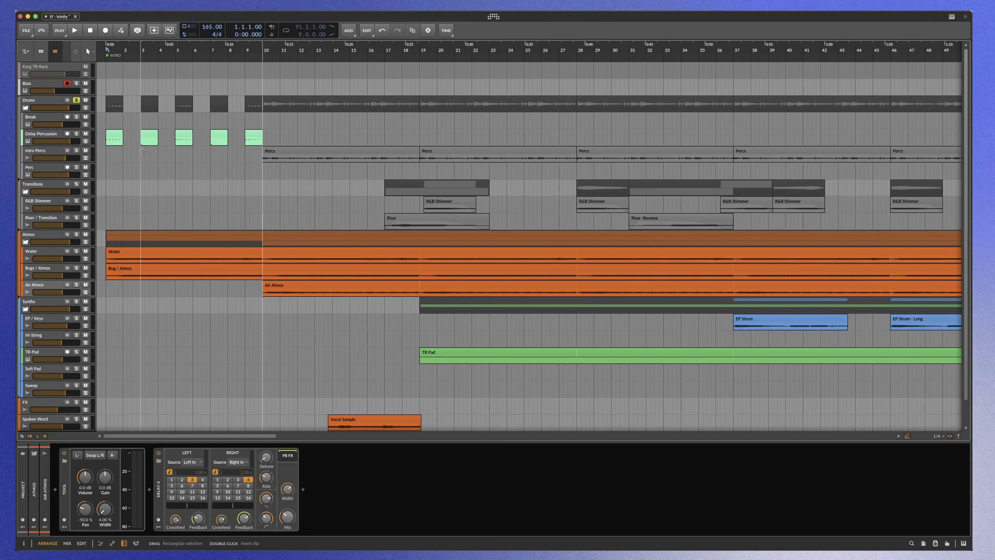
Solo the Delay Percussion track, play its first clip with the note editor open, and open the clip at bar 3
{"action": "left_click", "coordinate": [85, 137]}
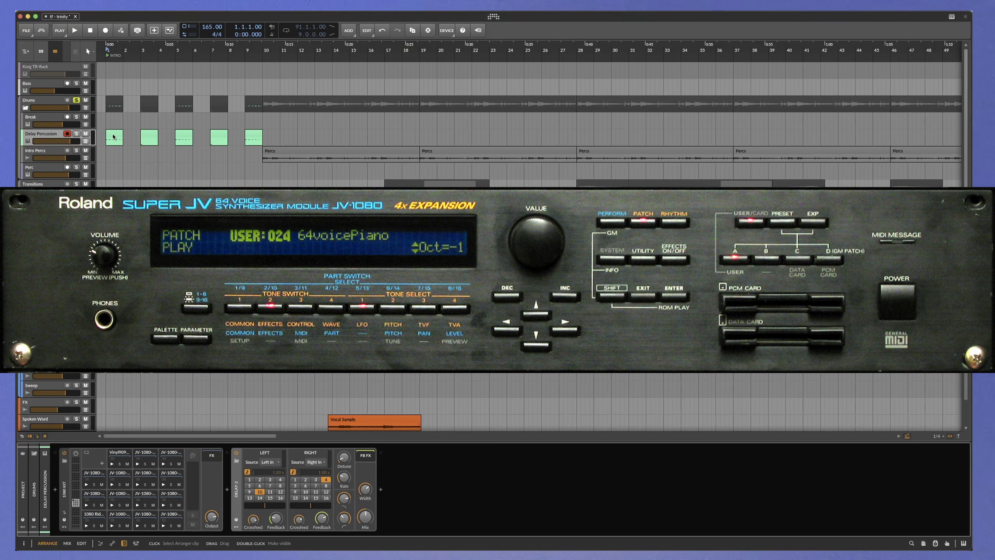
{"action": "double_click", "coordinate": [113, 136]}
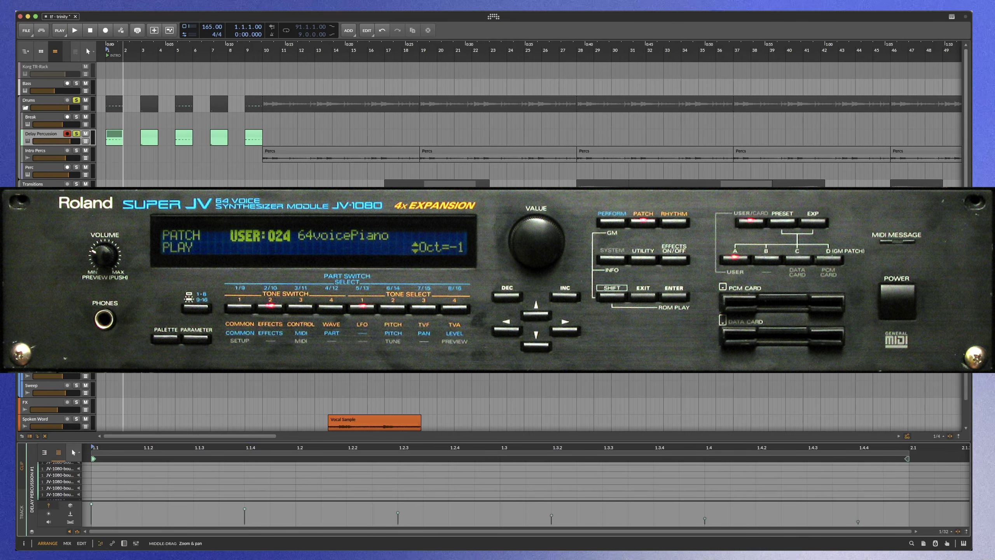
{"action": "scroll", "coordinate": [322, 372], "scroll_direction": "down", "scroll_amount": 5}
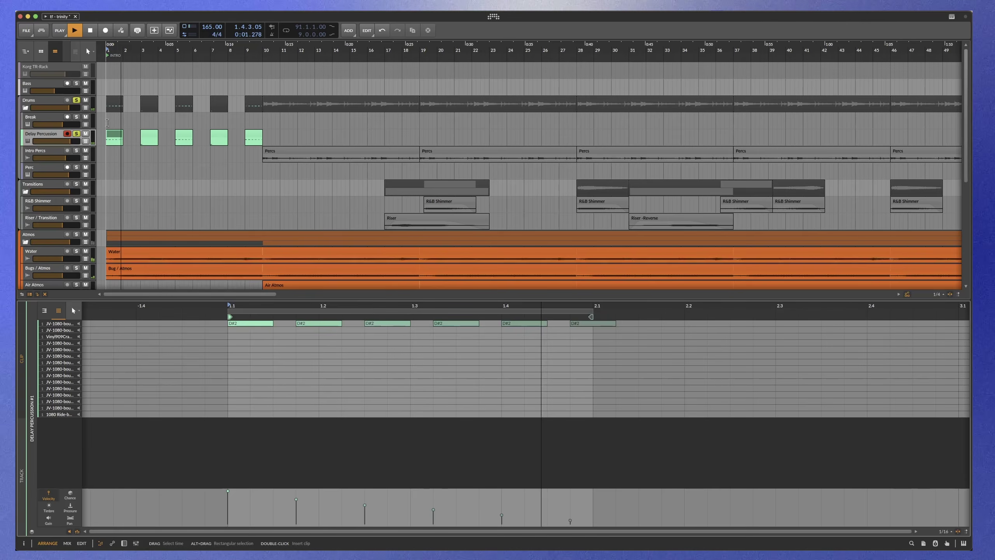
{"action": "key", "text": "space"}
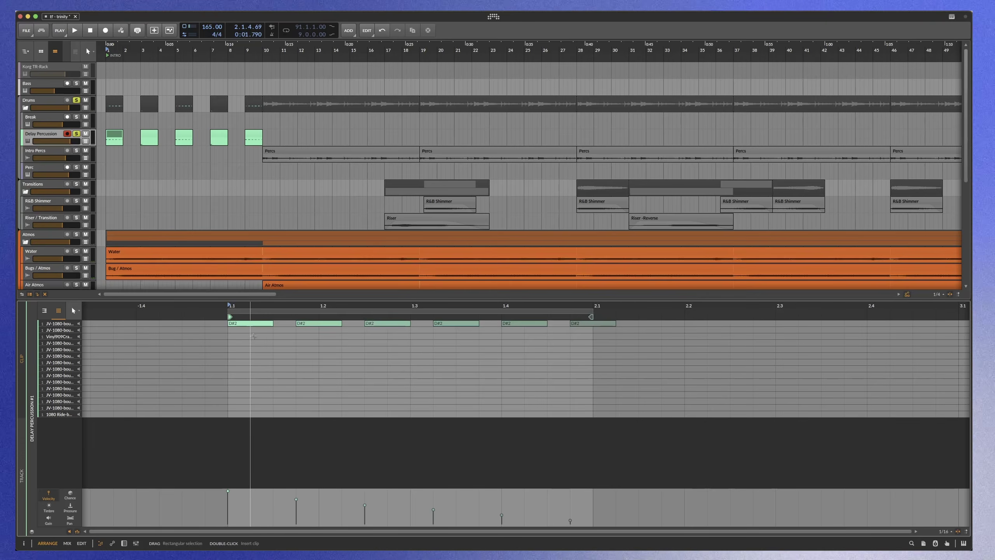
{"action": "scroll", "coordinate": [287, 369], "scroll_direction": "up", "scroll_amount": 1}
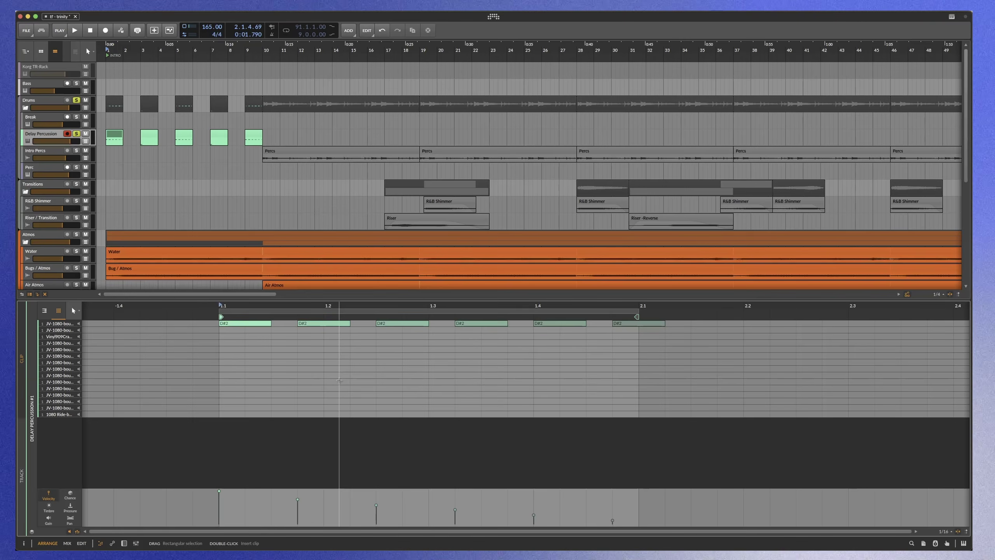
{"action": "left_click", "coordinate": [141, 120]}
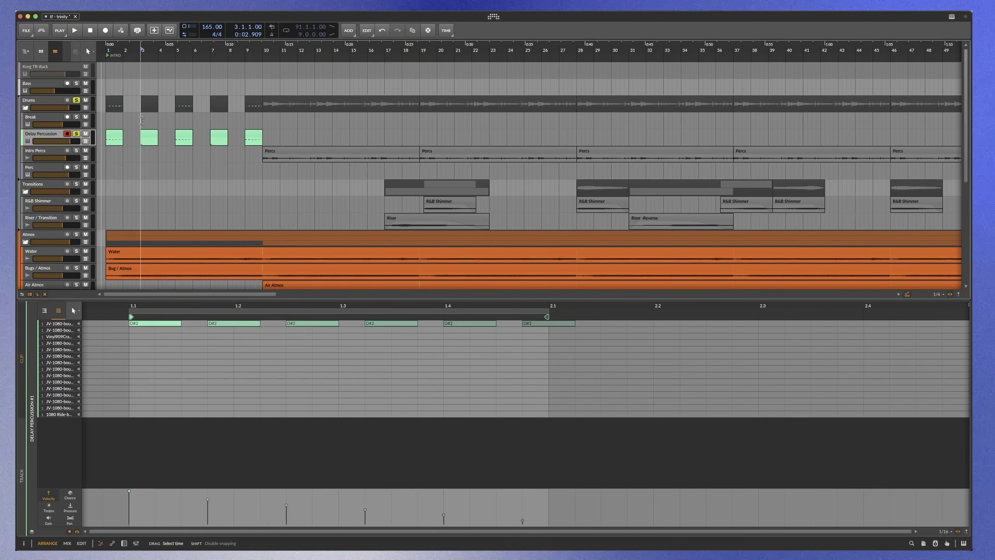
{"action": "left_click", "coordinate": [152, 137]}
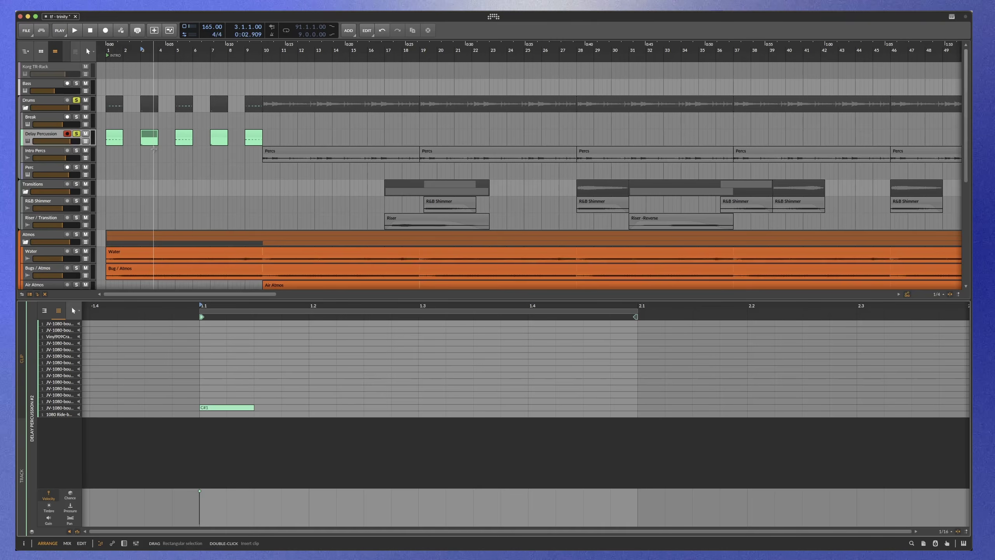
Solo the Atmos group alongside Delay Percussion and play both from the start of the arrangement
{"action": "left_click", "coordinate": [103, 122]}
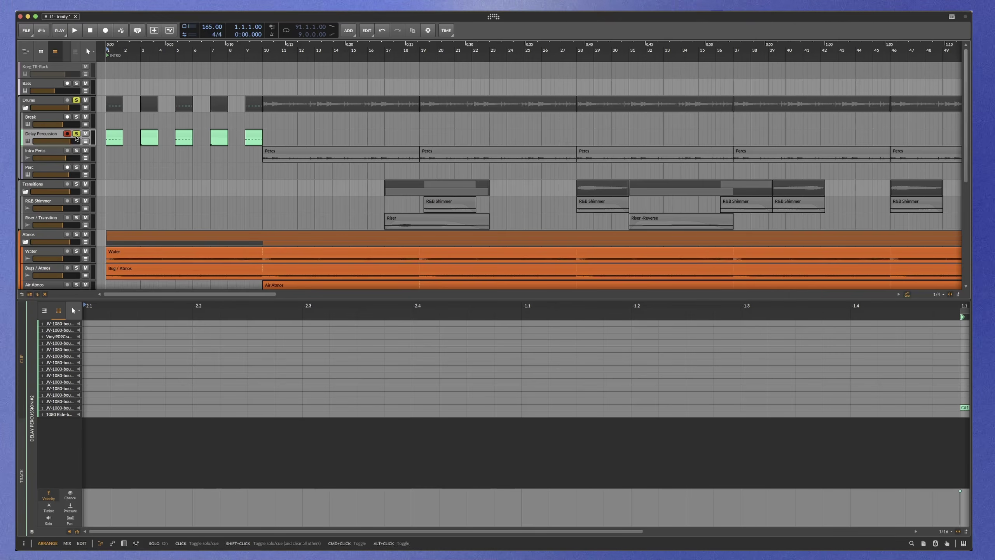
{"action": "left_click", "coordinate": [77, 234]}
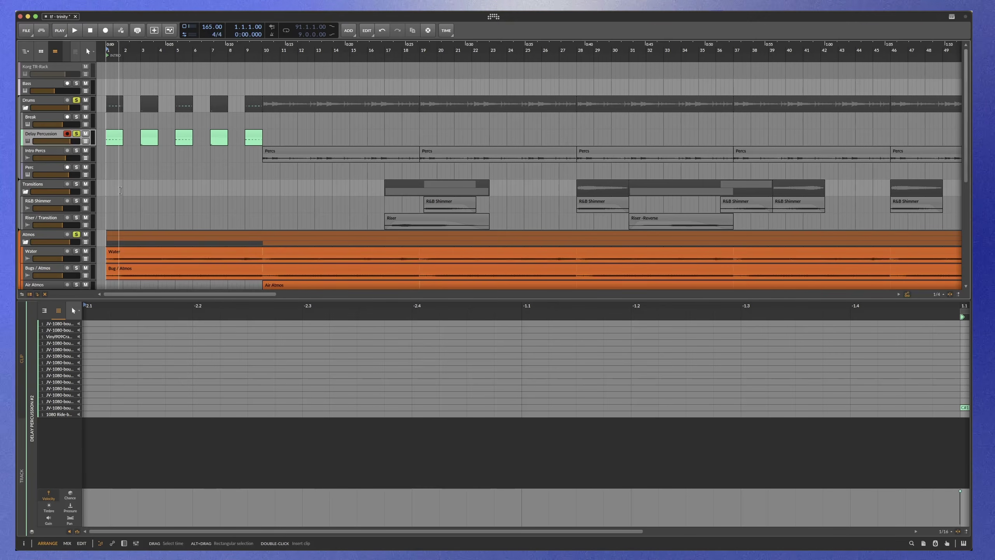
{"action": "key", "text": "space"}
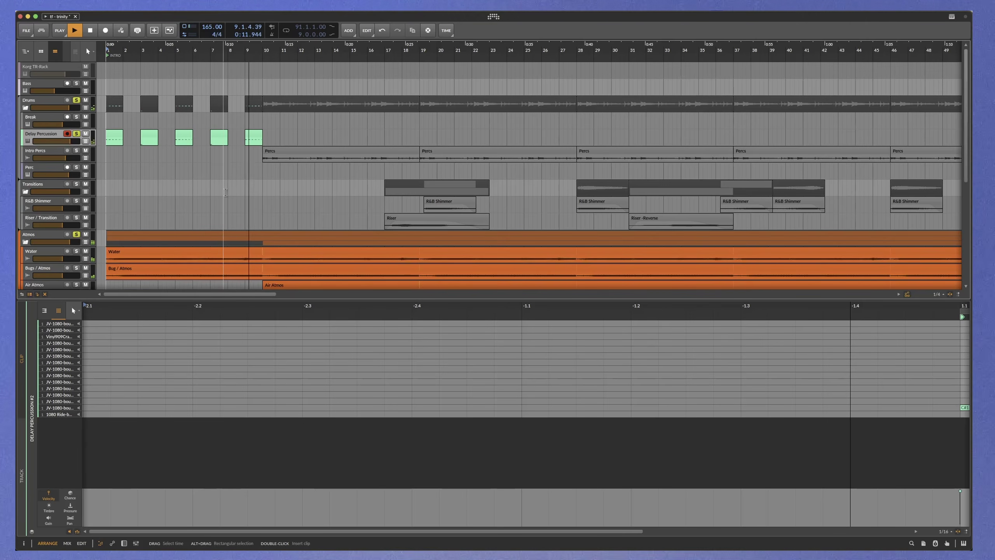
{"action": "key", "text": "space"}
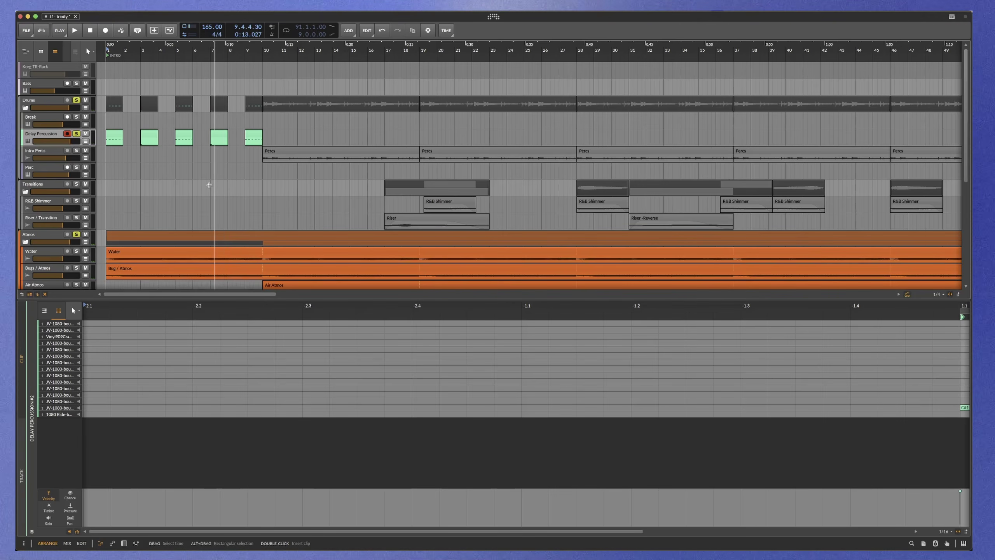
Examine the notes in the Delay Percussion clips at bars 1, 3 and 5
{"action": "left_click", "coordinate": [112, 136]}
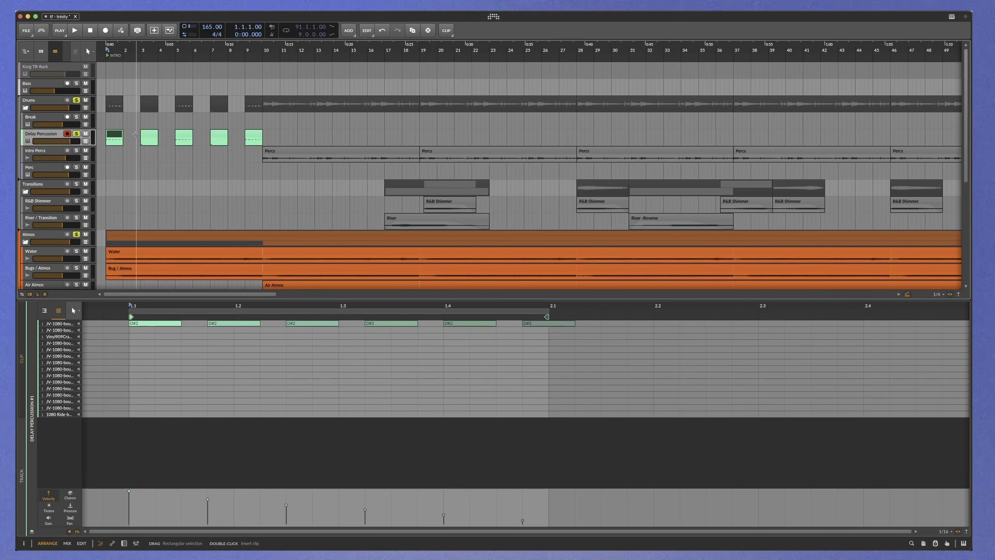
{"action": "left_click", "coordinate": [152, 140]}
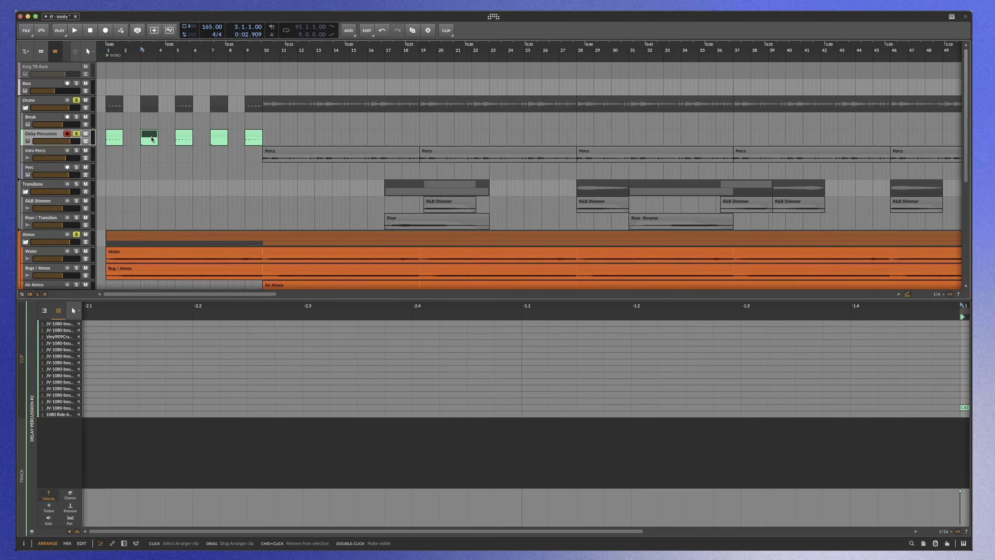
{"action": "left_click", "coordinate": [185, 136]}
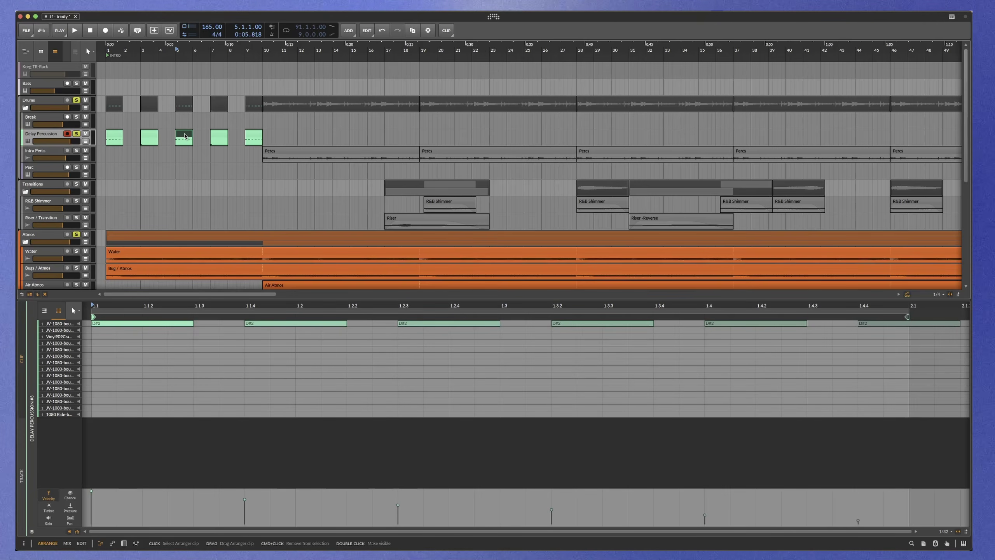
Solo the Intro Percs track, play from bar 10 and release the Atmos group's solo
{"action": "left_click", "coordinate": [263, 137]}
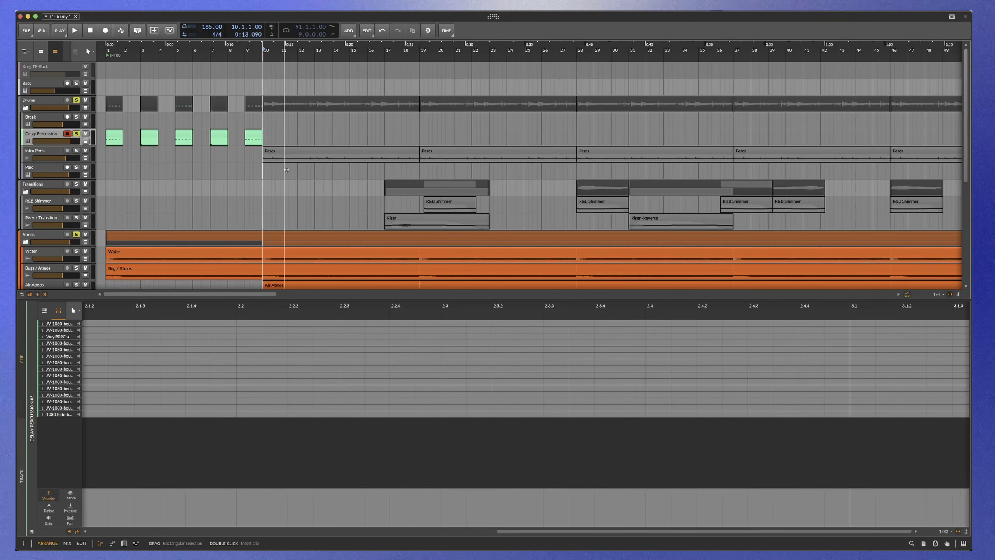
{"action": "left_click", "coordinate": [76, 151]}
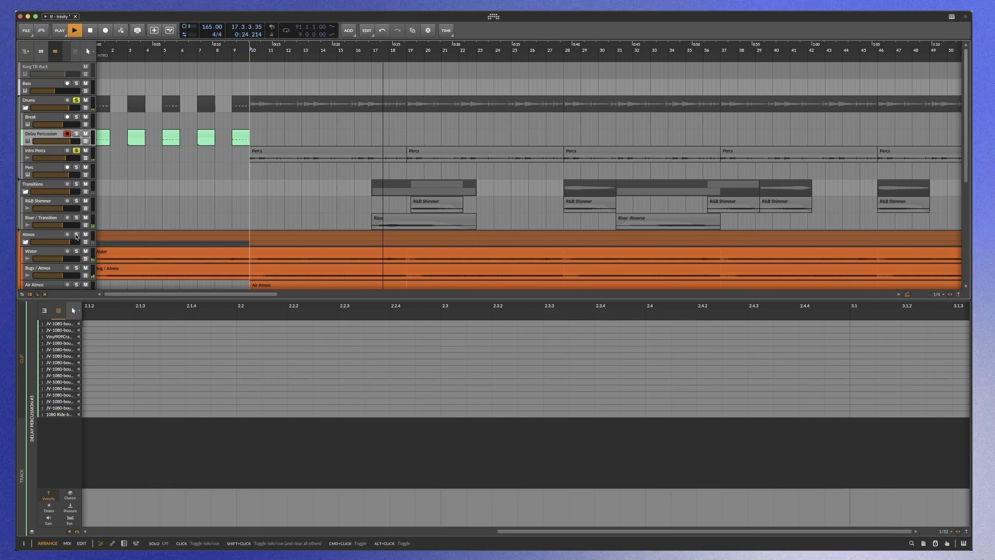
{"action": "left_click", "coordinate": [76, 235]}
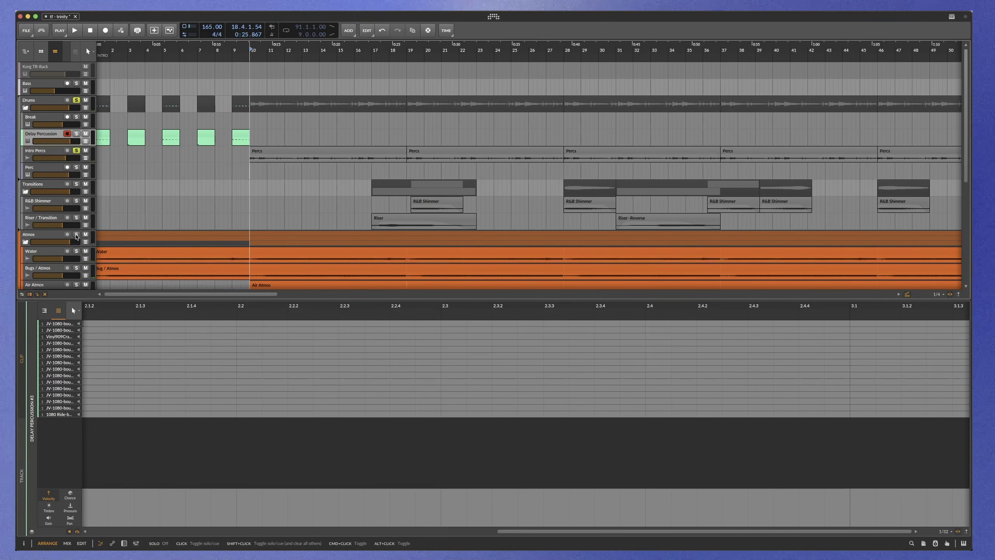
Go to the Intro Transition marker at bar 73, solo the Perc track and open its Perc #1 clip in the note editor
{"action": "left_click", "coordinate": [137, 135]}
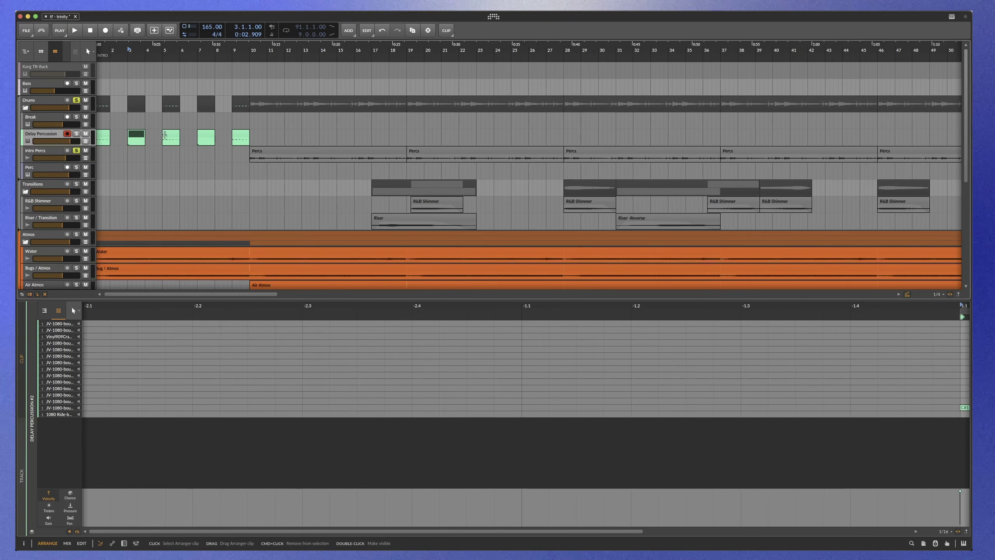
{"action": "left_click", "coordinate": [372, 138]}
{"action": "left_click_drag", "start_coordinate": [731, 138], "coordinate": [466, 142]}
{"action": "left_click_drag", "start_coordinate": [545, 47], "coordinate": [380, 48]}
{"action": "left_click", "coordinate": [380, 48]}
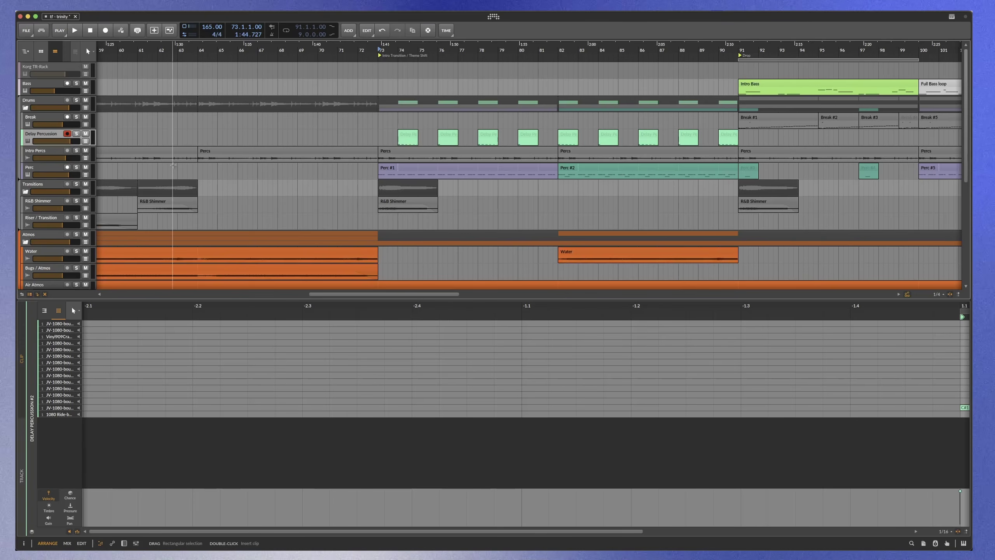
{"action": "double_click", "coordinate": [84, 171]}
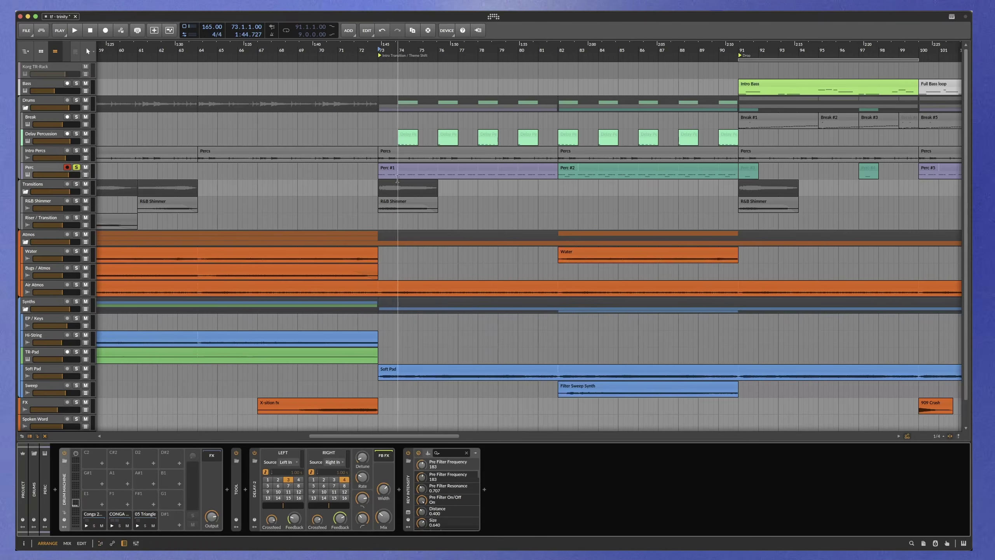
{"action": "double_click", "coordinate": [430, 169]}
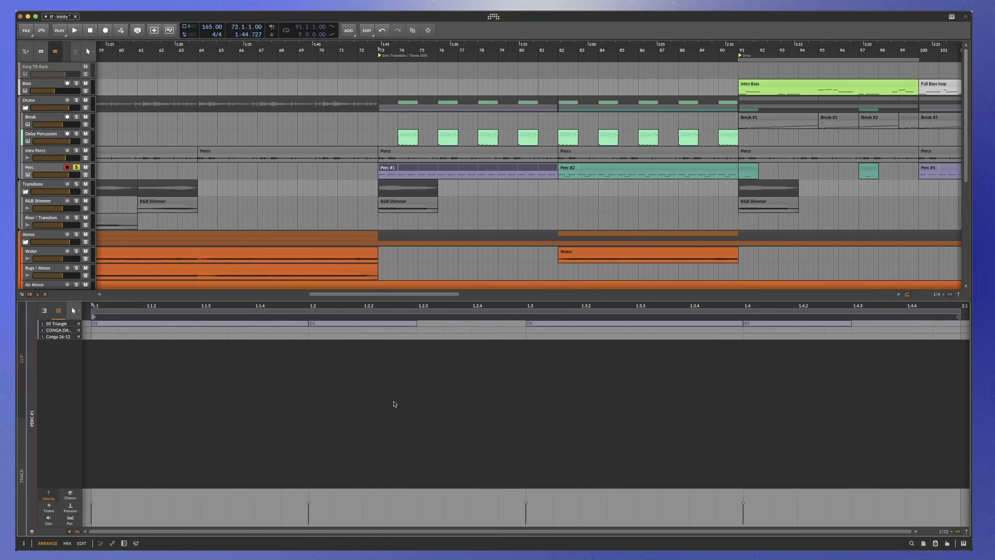
Play the soloed Perc track's Perc #1 pattern from bar 73
{"action": "scroll", "coordinate": [392, 329], "scroll_direction": "down", "scroll_amount": 3}
{"action": "key", "text": "space"}
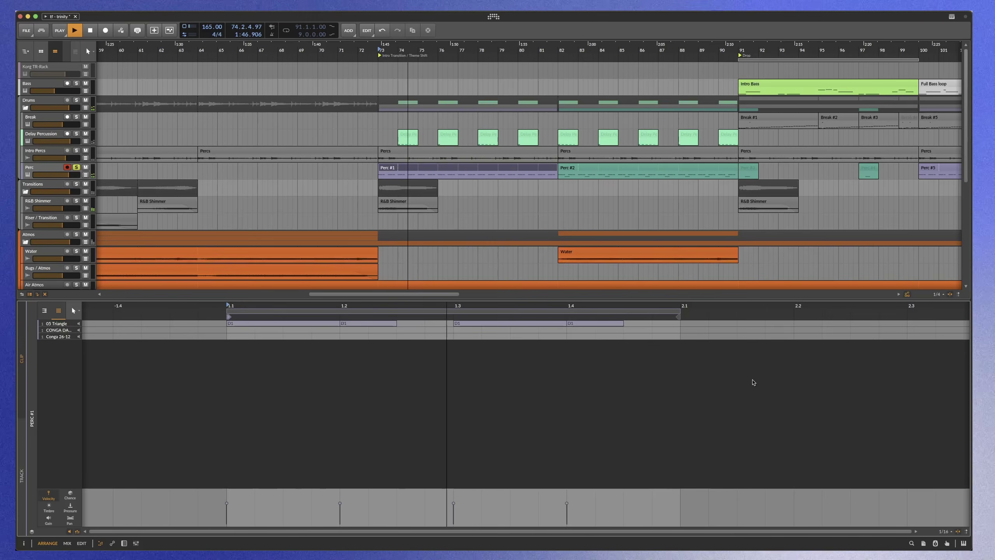
{"action": "key", "text": "space"}
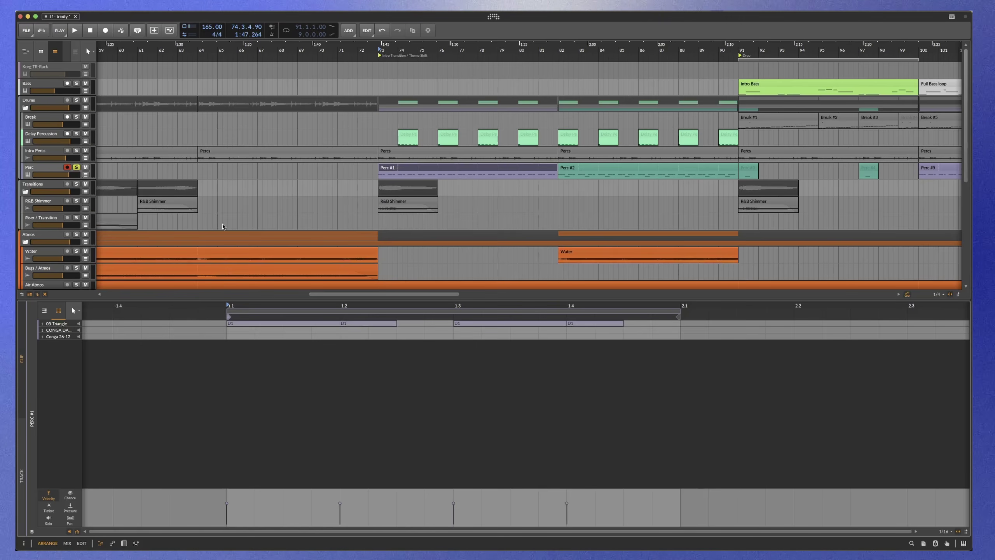
Solo the Delay Percussion and Intro Percs tracks alongside Perc and play all three up to bar 80
{"action": "left_click", "coordinate": [77, 134]}
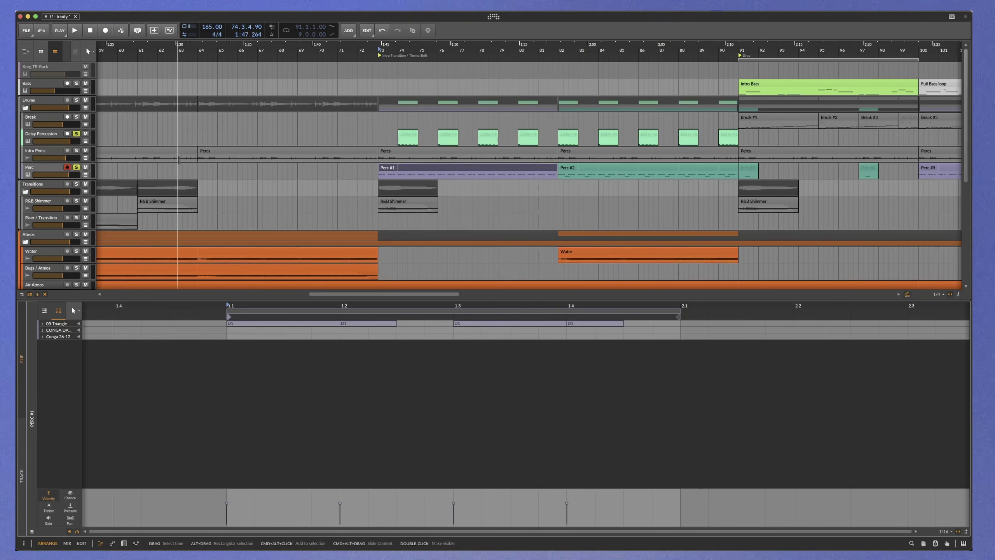
{"action": "key", "text": "space"}
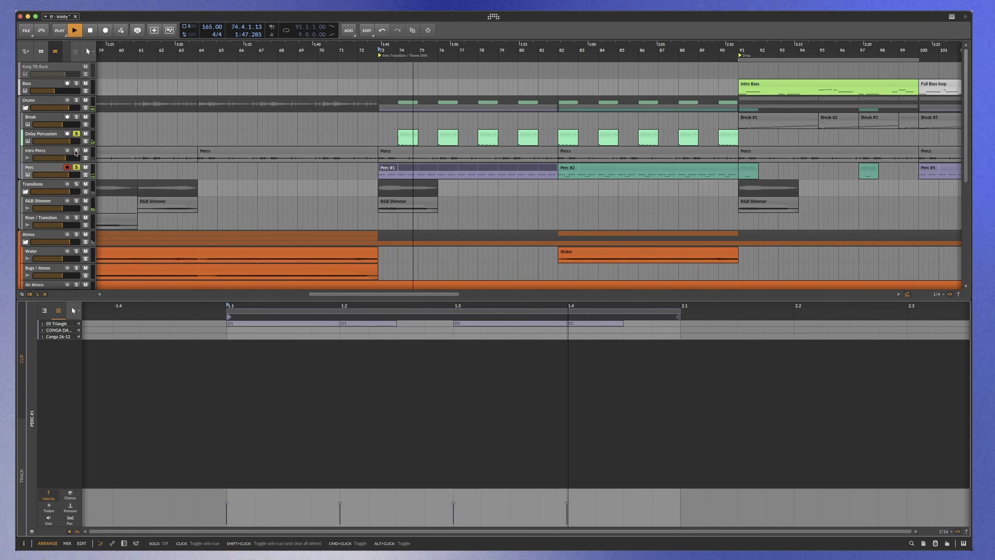
{"action": "left_click", "coordinate": [77, 151]}
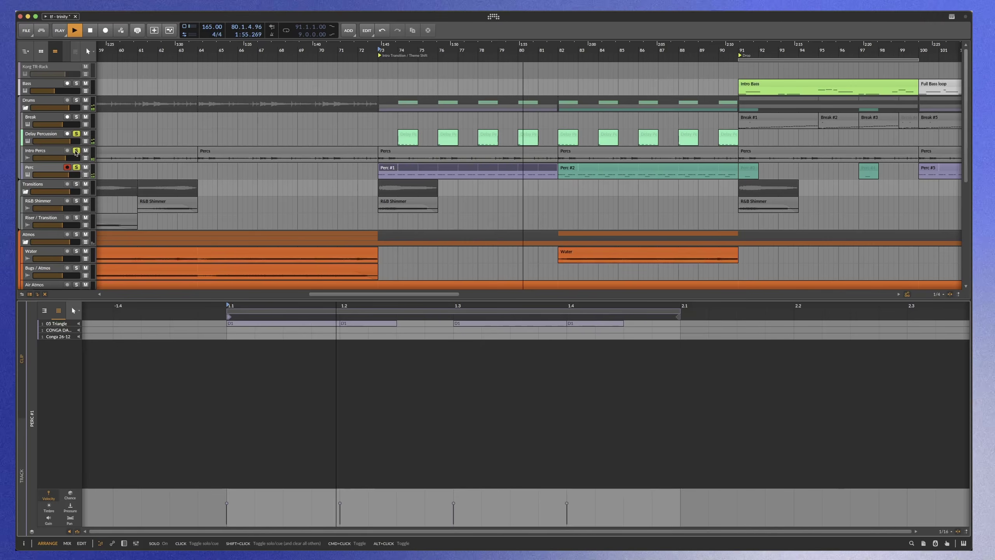
{"action": "key", "text": "space"}
Open the Perc #2 clip in the note editor and play the soloed percussion from bar 82
{"action": "left_click", "coordinate": [559, 49]}
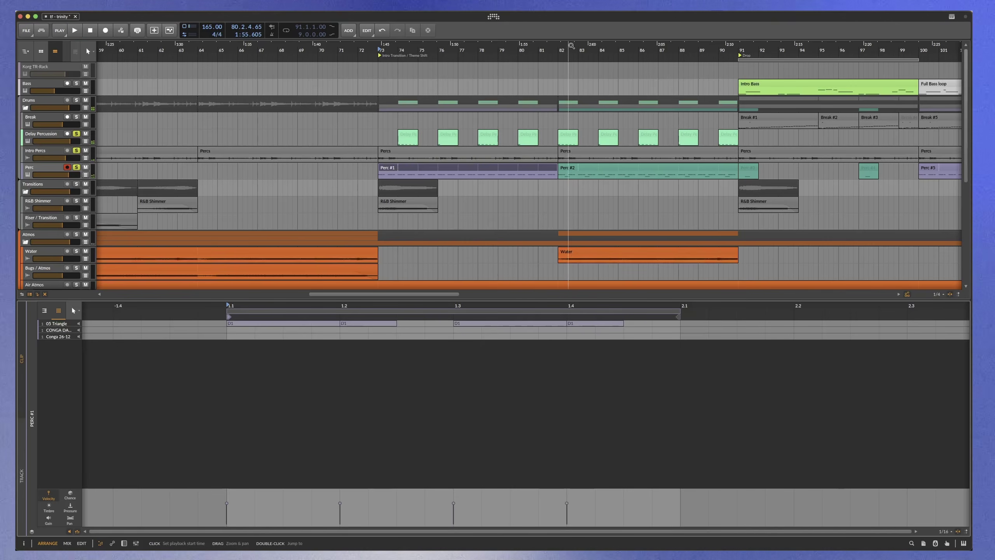
{"action": "left_click", "coordinate": [590, 172]}
{"action": "key", "text": "space"}
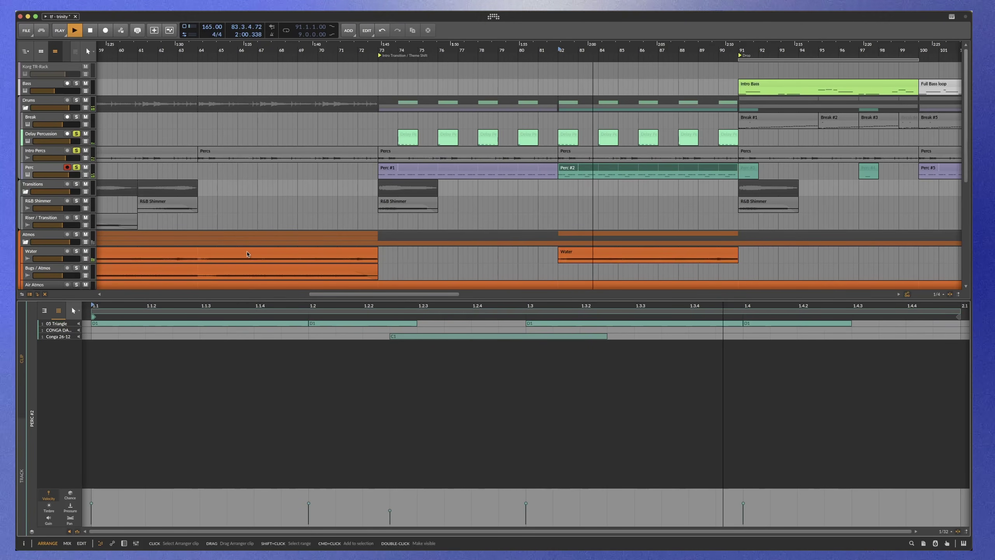
Show the Perc track's devices and inspect the Conga, Conga Damp and Triangle samplers in its Drum Machine
{"action": "key", "text": "d"}
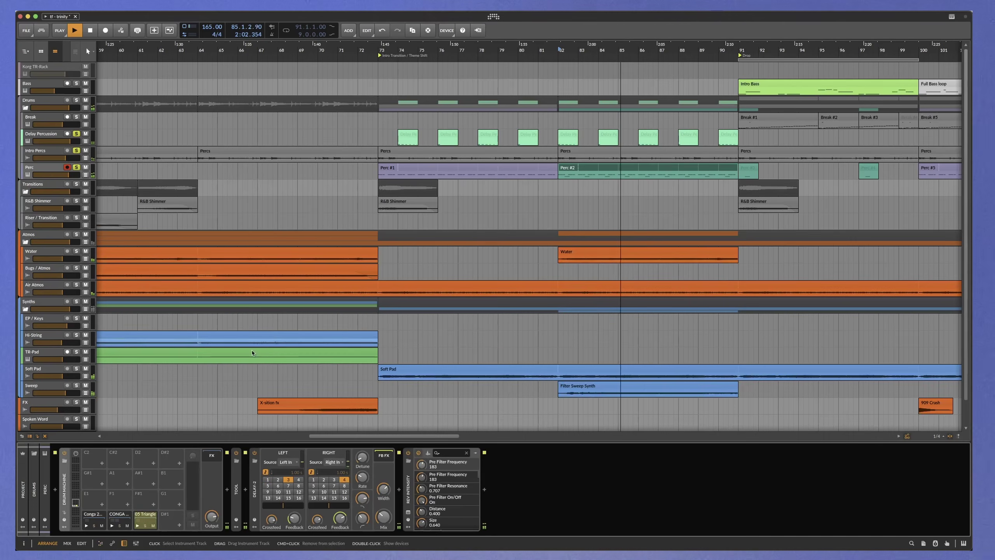
{"action": "key", "text": "space"}
{"action": "left_click", "coordinate": [93, 517]}
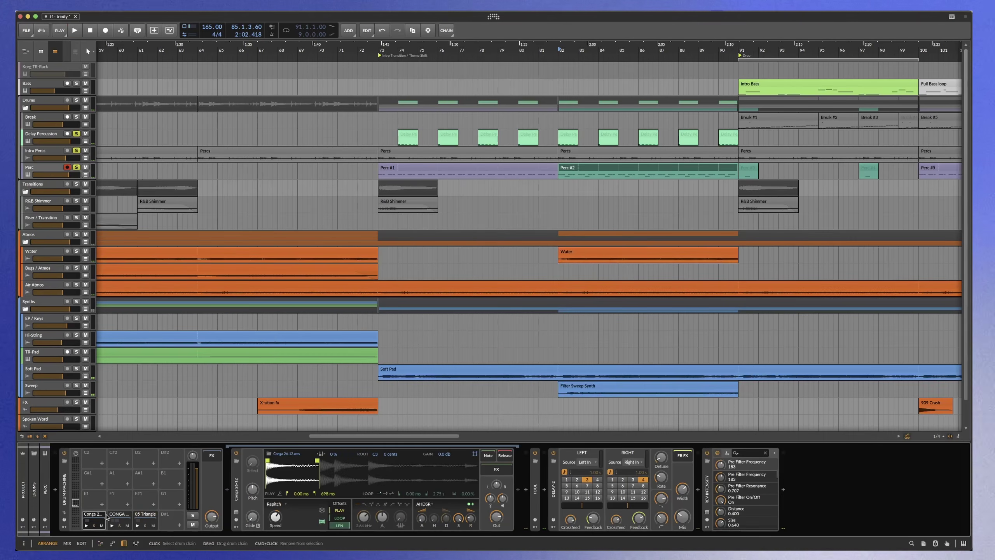
{"action": "left_click", "coordinate": [126, 516]}
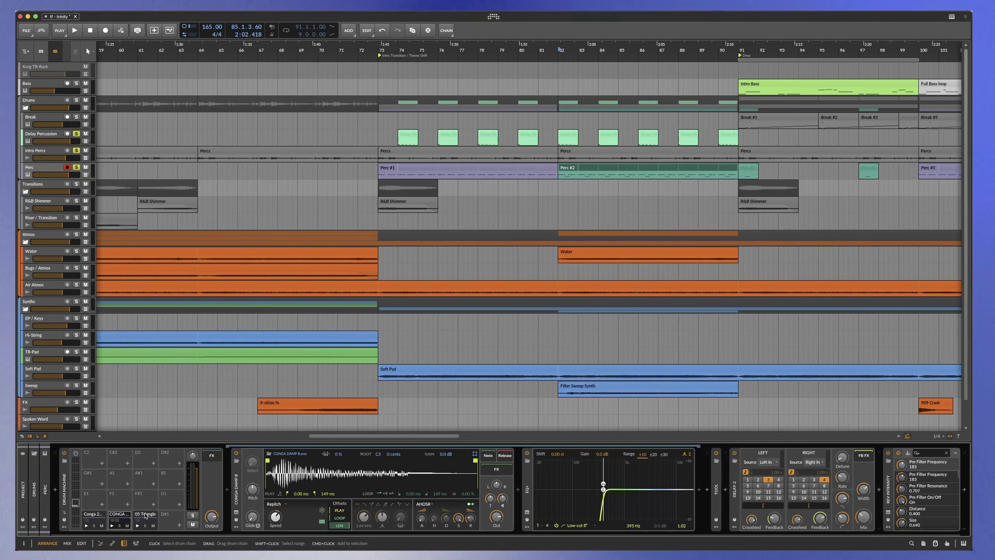
{"action": "left_click", "coordinate": [144, 517]}
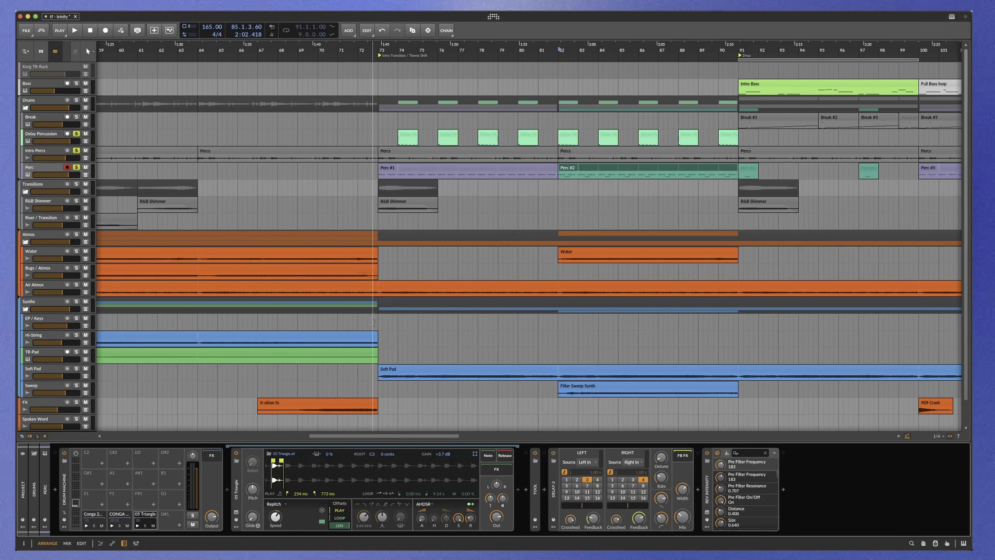
Release the solos on the Delay Percussion, Intro Percs and Perc tracks
{"action": "scroll", "coordinate": [438, 235], "scroll_direction": "left", "scroll_amount": 2}
{"action": "scroll", "coordinate": [437, 235], "scroll_direction": "down", "scroll_amount": 6}
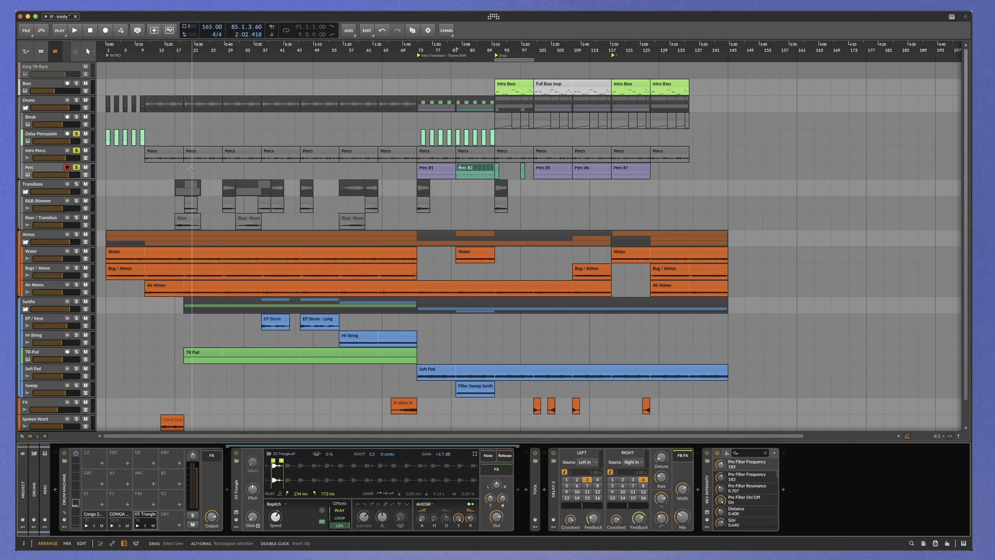
{"action": "left_click", "coordinate": [77, 134]}
{"action": "left_click", "coordinate": [76, 151]}
{"action": "left_click", "coordinate": [77, 168]}
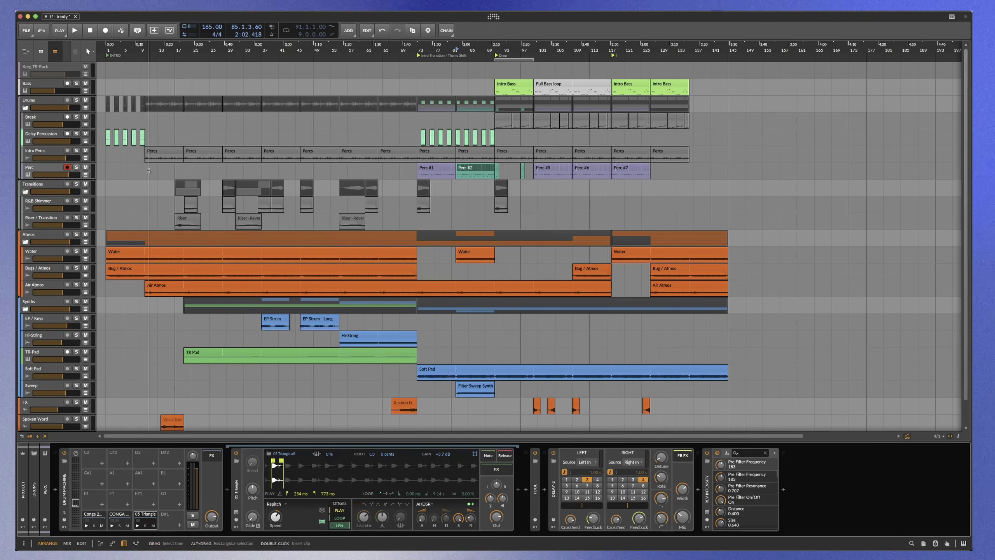
Solo the Transitions group with its Riser / Transition track and play the Riser clip from bar 17
{"action": "scroll", "coordinate": [137, 181], "scroll_direction": "up", "scroll_amount": 4}
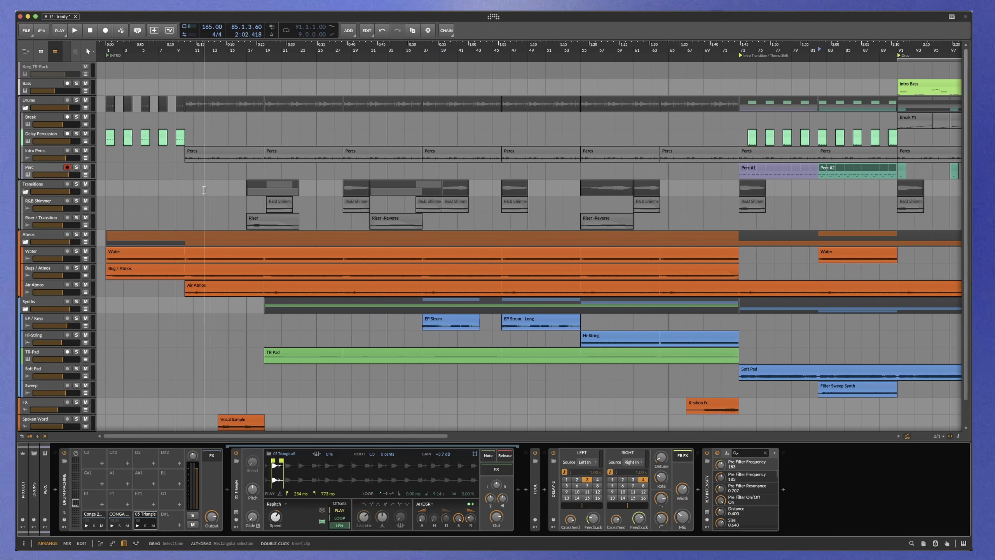
{"action": "left_click", "coordinate": [67, 187]}
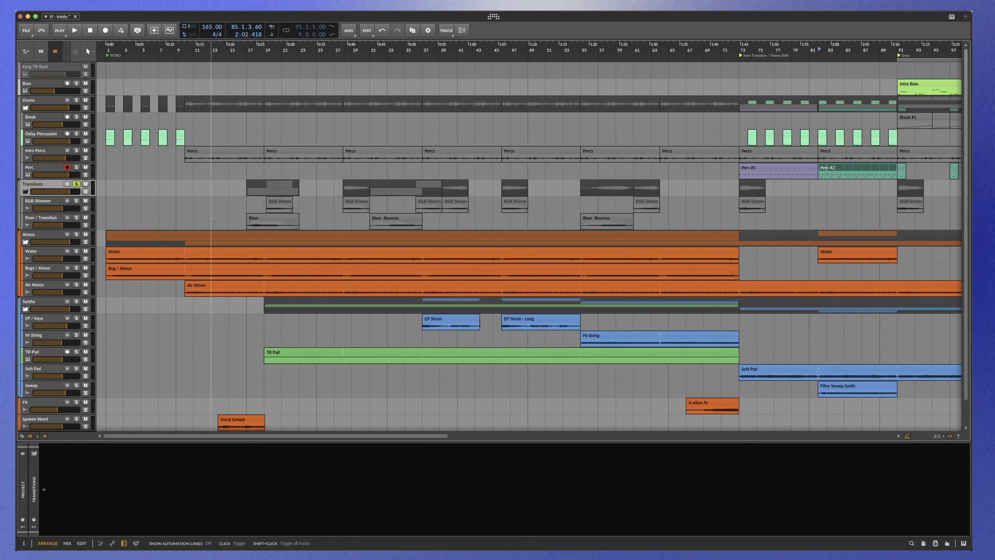
{"action": "scroll", "coordinate": [212, 220], "scroll_direction": "up", "scroll_amount": 3}
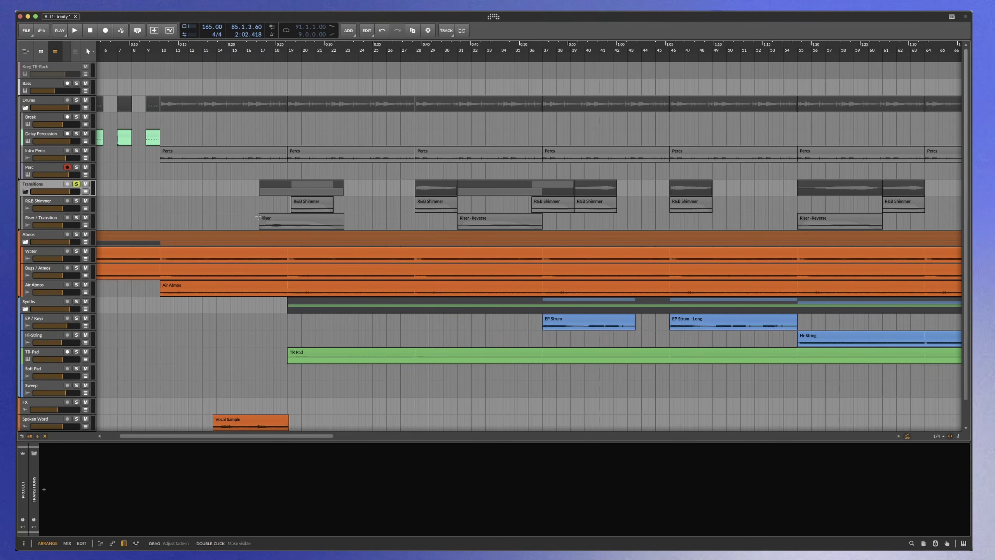
{"action": "left_click", "coordinate": [260, 205]}
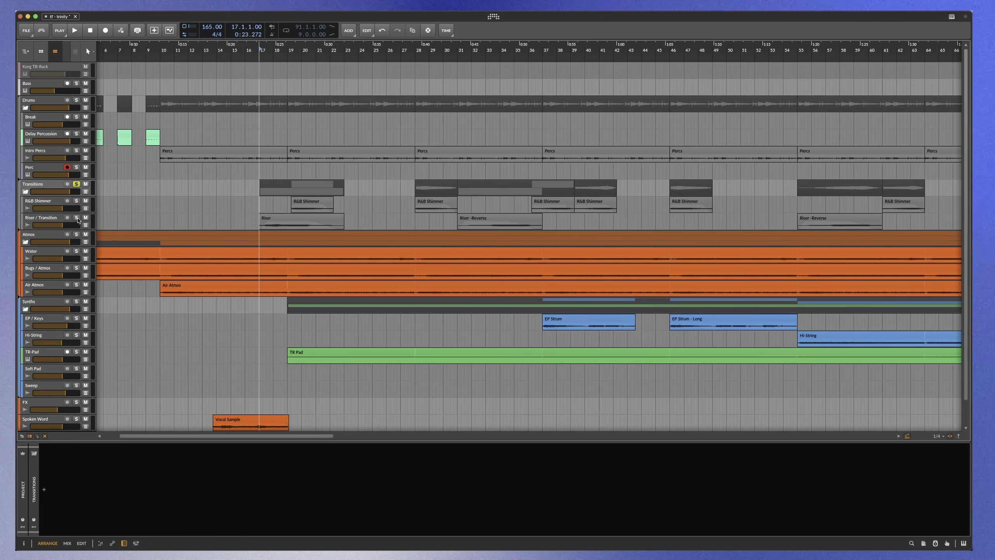
{"action": "key", "text": "space"}
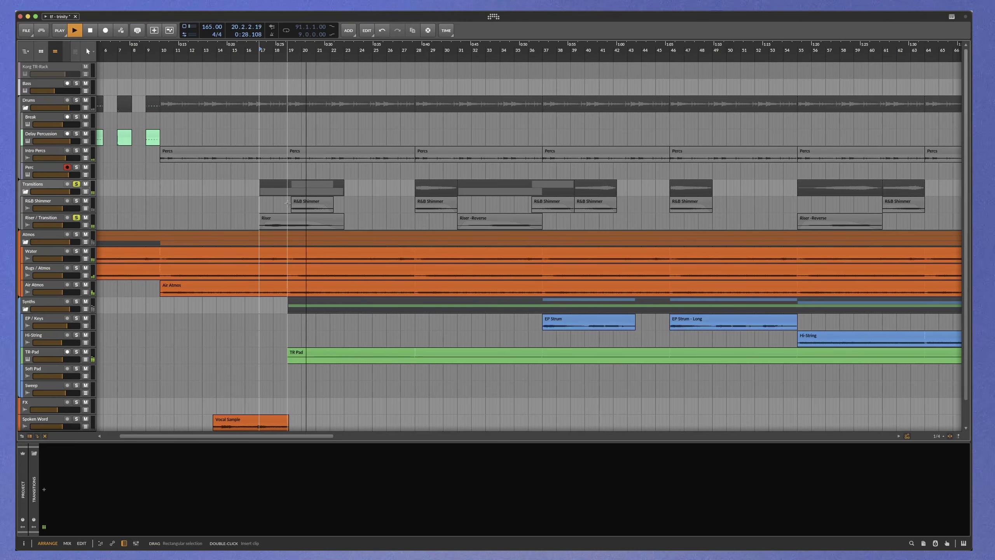
{"action": "scroll", "coordinate": [290, 227], "scroll_direction": "up", "scroll_amount": 3}
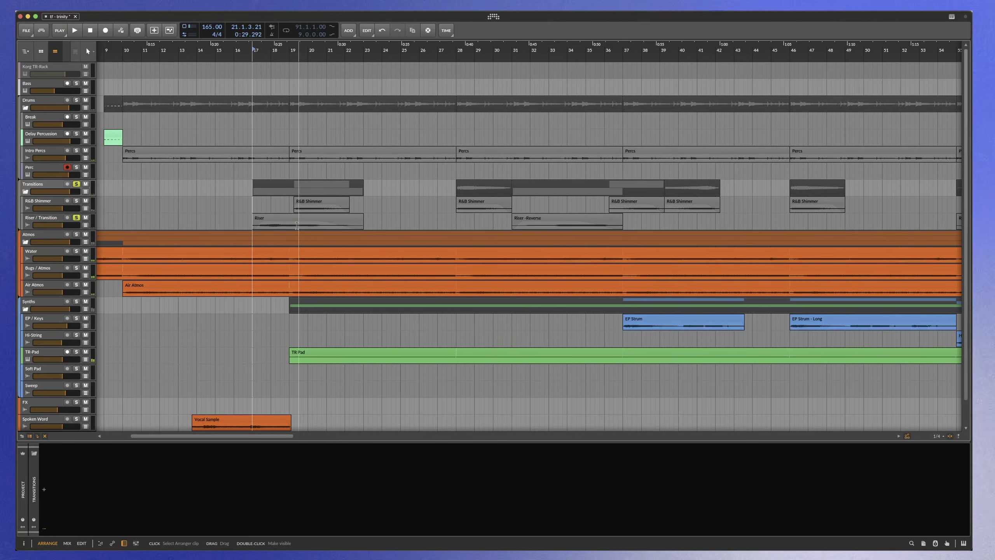
{"action": "key", "text": "space"}
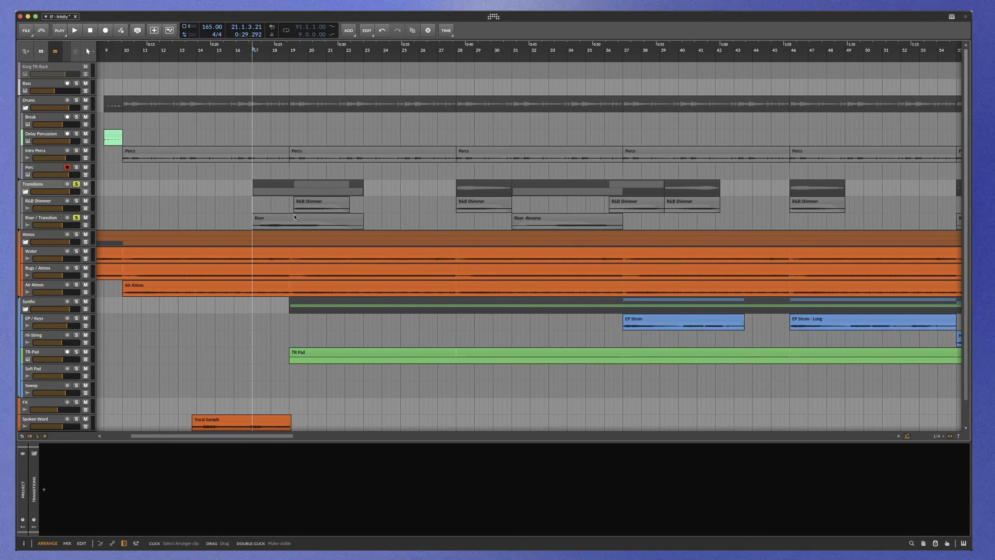
{"action": "mouse_move", "coordinate": [274, 221]}
{"action": "left_mouse_down"}
{"action": "mouse_move", "coordinate": [313, 219]}
{"action": "mouse_move", "coordinate": [262, 219]}
{"action": "left_mouse_up"}
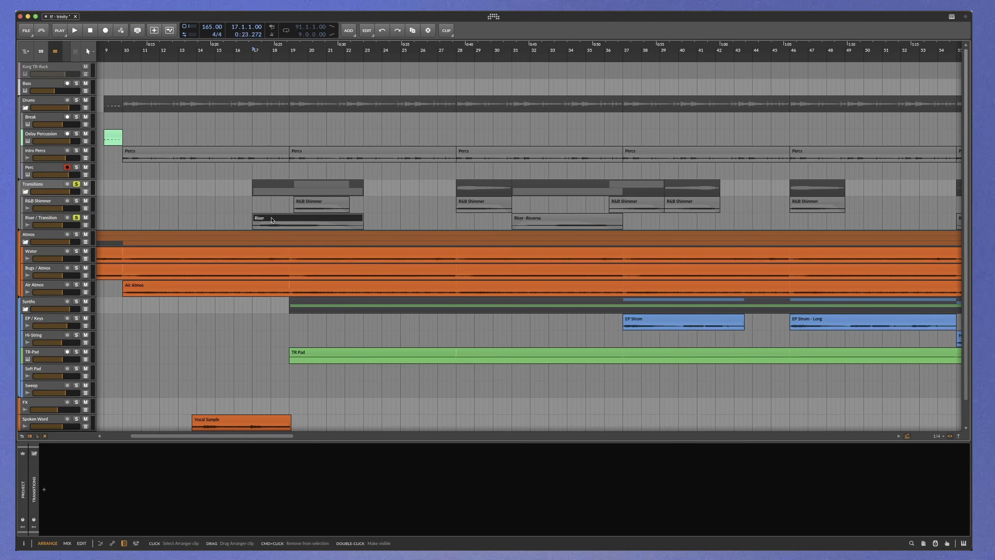
Switch the solo from Riser / Transition to R&B Shimmer, show its Delay-2 device and play its first clip around bar 19
{"action": "left_click", "coordinate": [76, 201]}
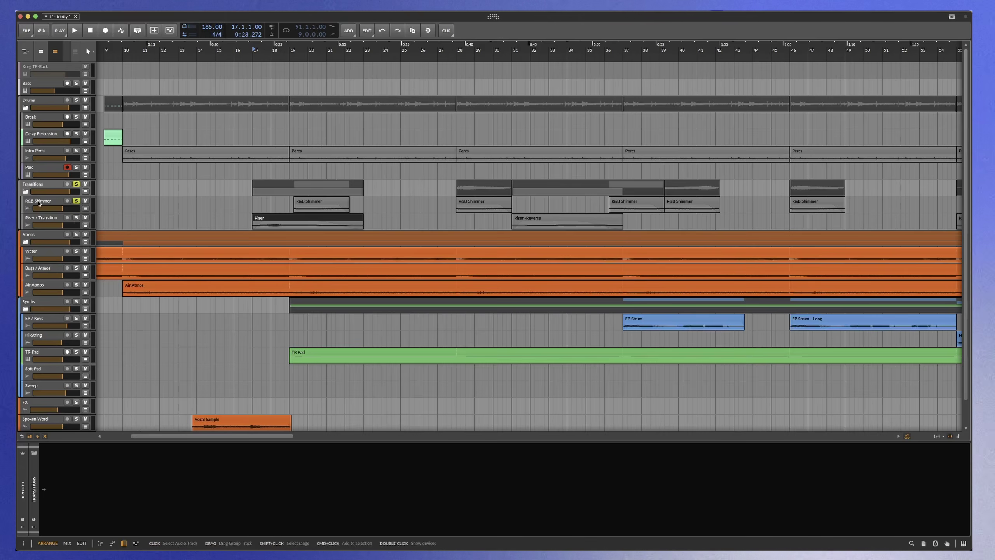
{"action": "key", "text": "space"}
{"action": "left_click", "coordinate": [270, 227]}
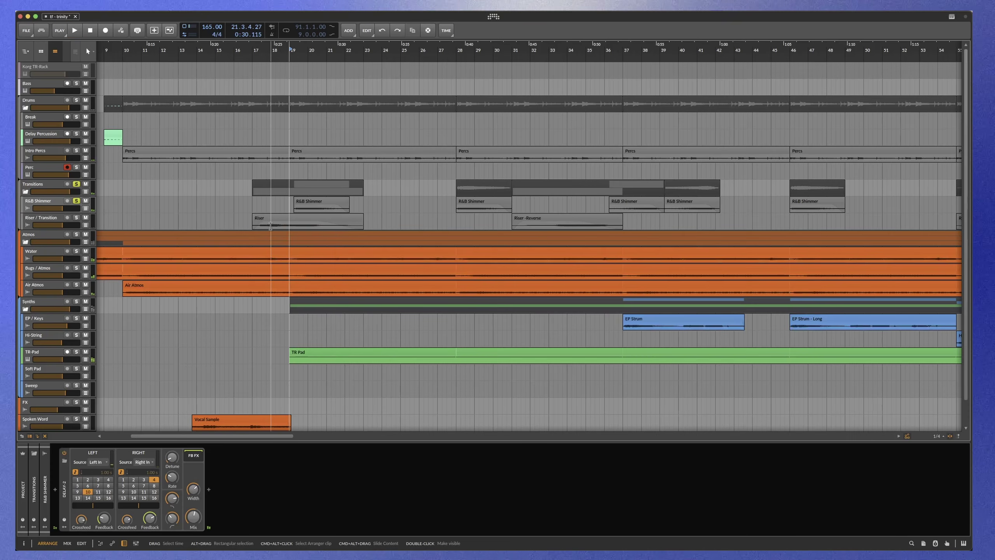
{"action": "left_click", "coordinate": [317, 204]}
{"action": "key", "text": "space"}
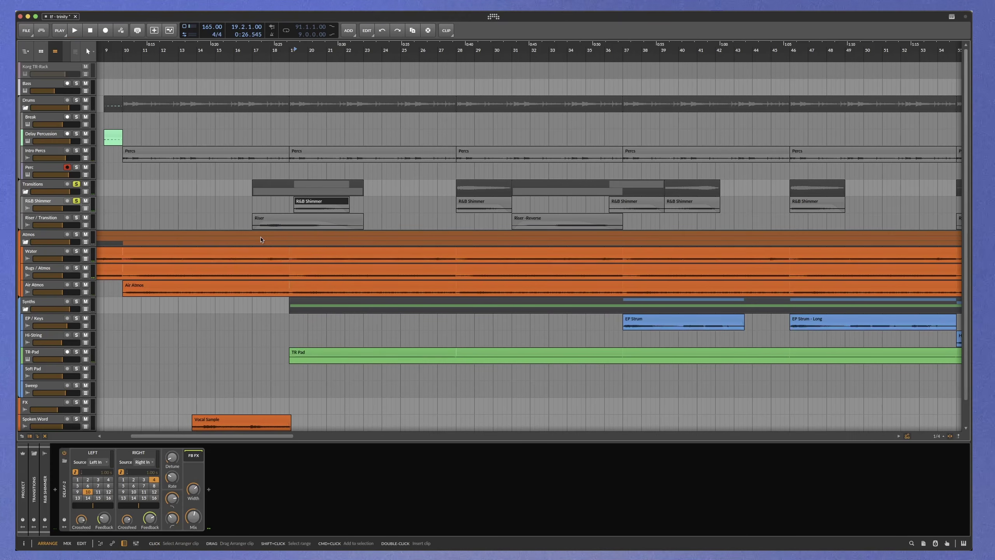
{"action": "left_click", "coordinate": [309, 207]}
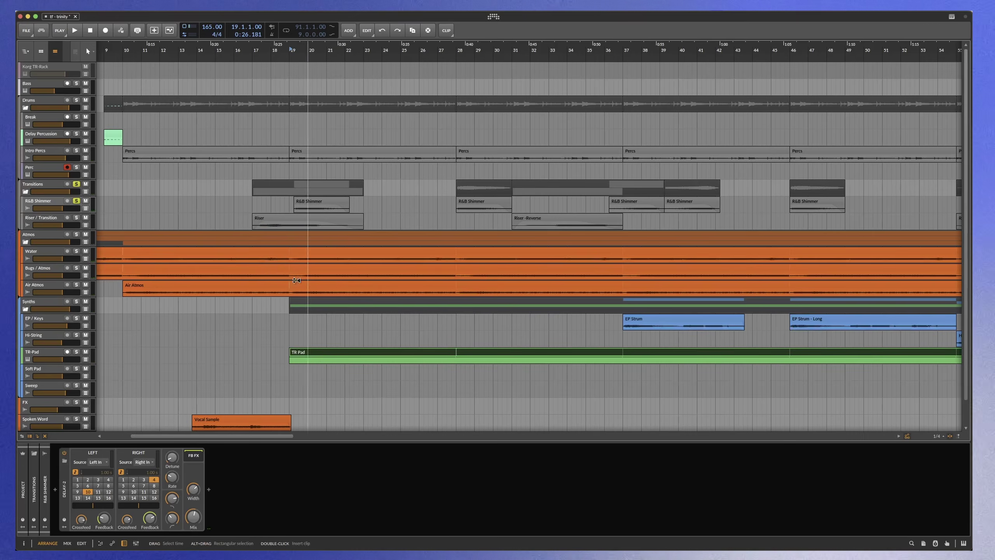
Set the playback start to bar 10 and solo the Drums group and its tracks alongside the transitions
{"action": "scroll", "coordinate": [243, 200], "scroll_direction": "down", "scroll_amount": 3}
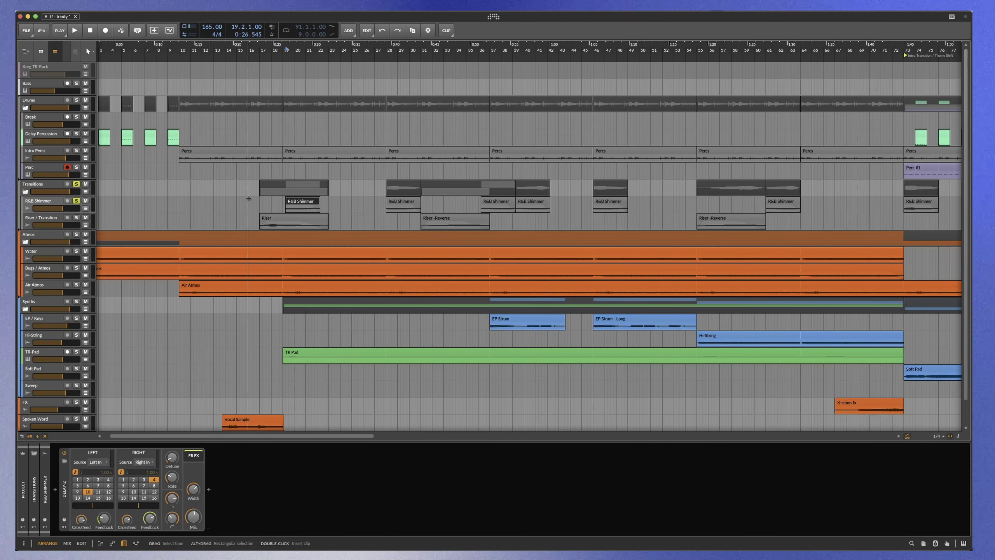
{"action": "left_click", "coordinate": [180, 54]}
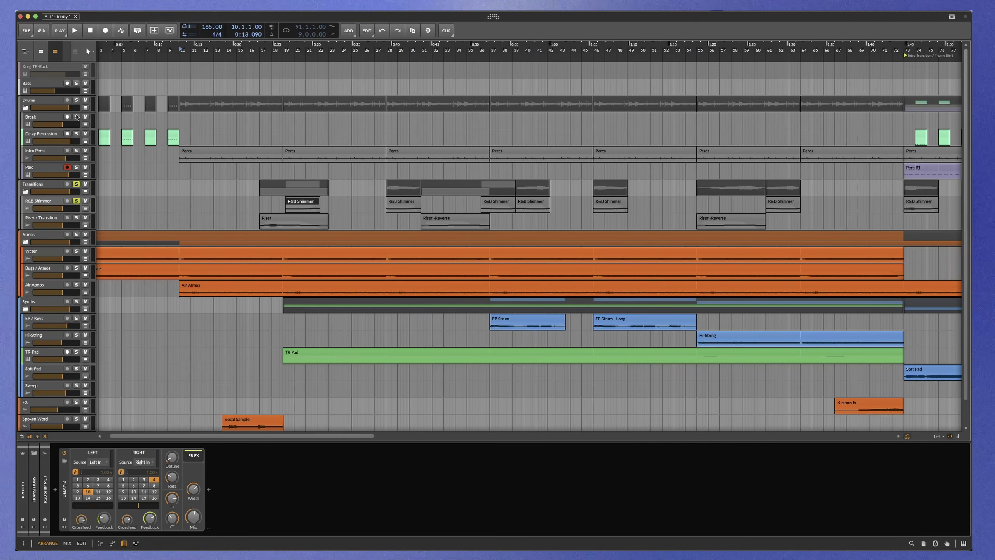
{"action": "left_click", "coordinate": [76, 100]}
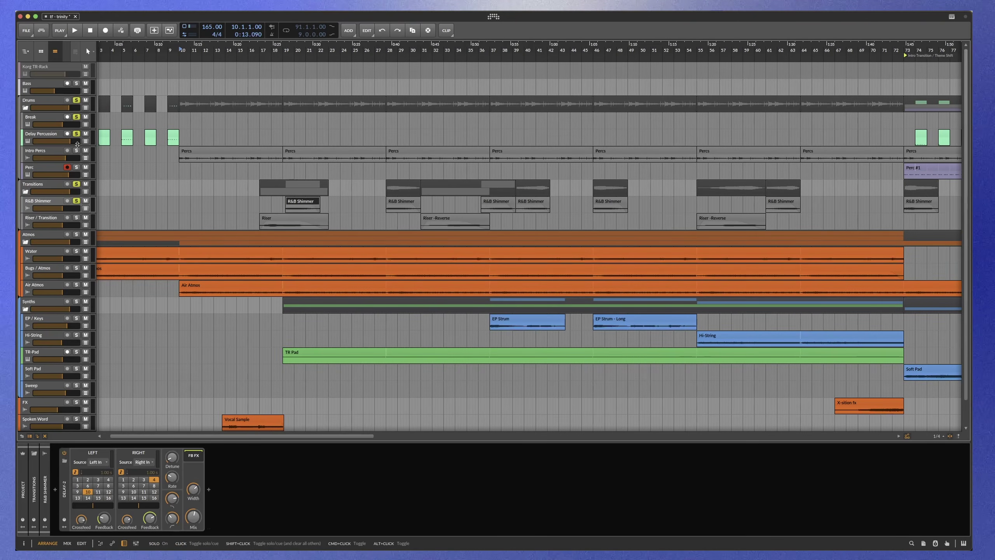
{"action": "left_click", "coordinate": [77, 167]}
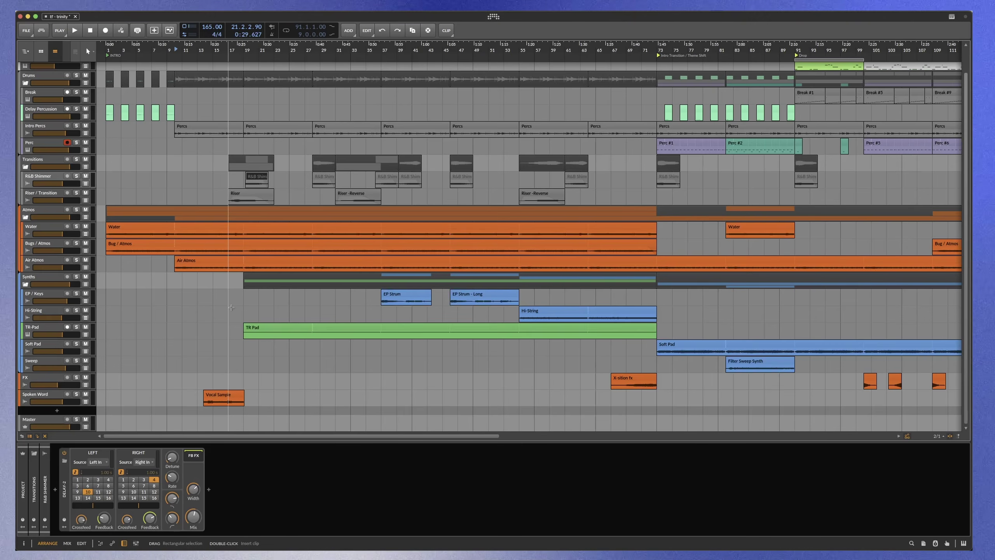
Solo the TR-Pad track, show its devices and play the pad from bar 19
{"action": "left_click", "coordinate": [76, 327]}
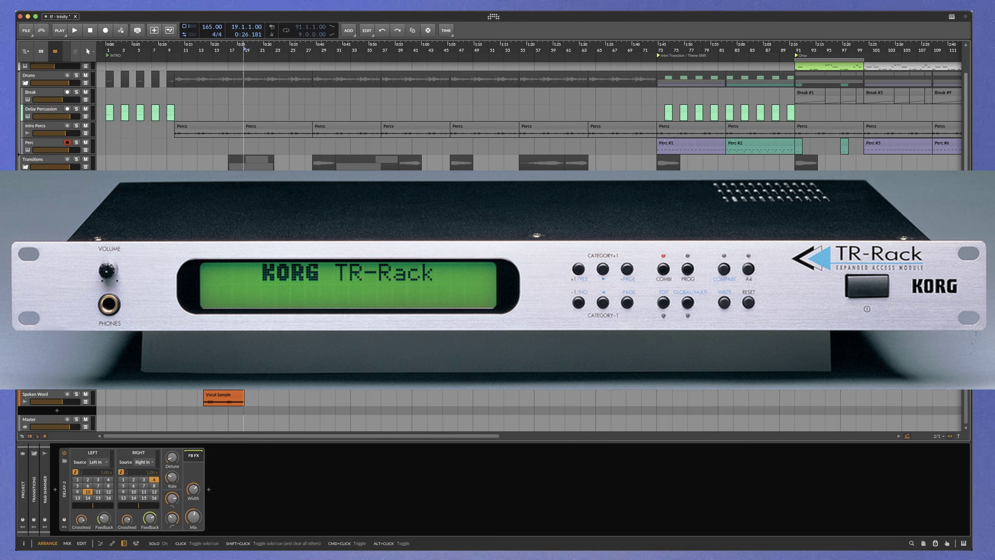
{"action": "left_click", "coordinate": [166, 329]}
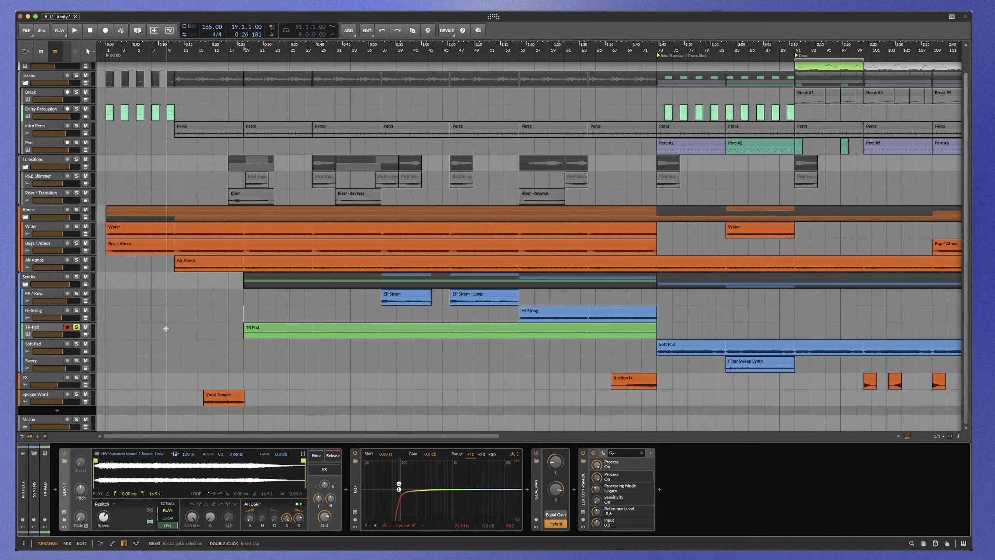
{"action": "key", "text": "space"}
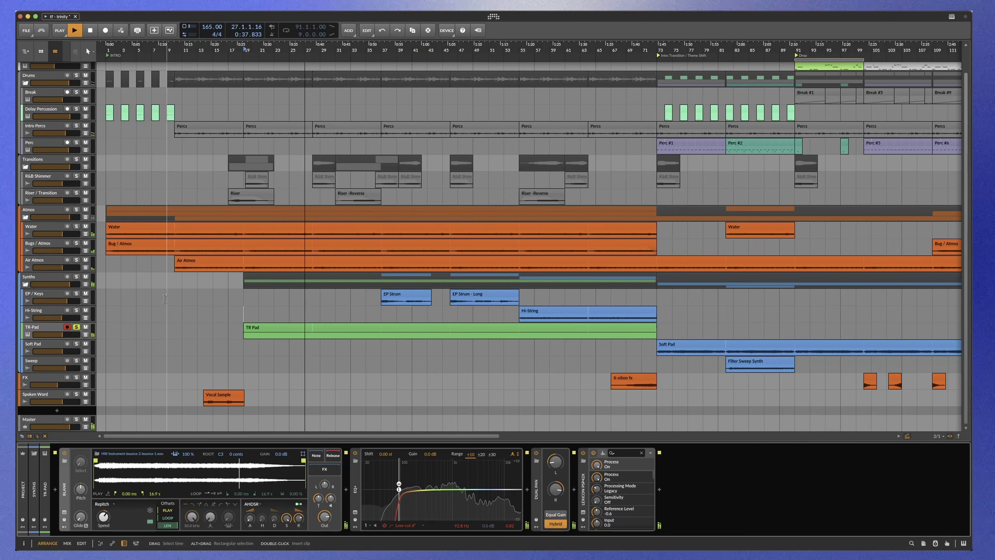
{"action": "key", "text": "space"}
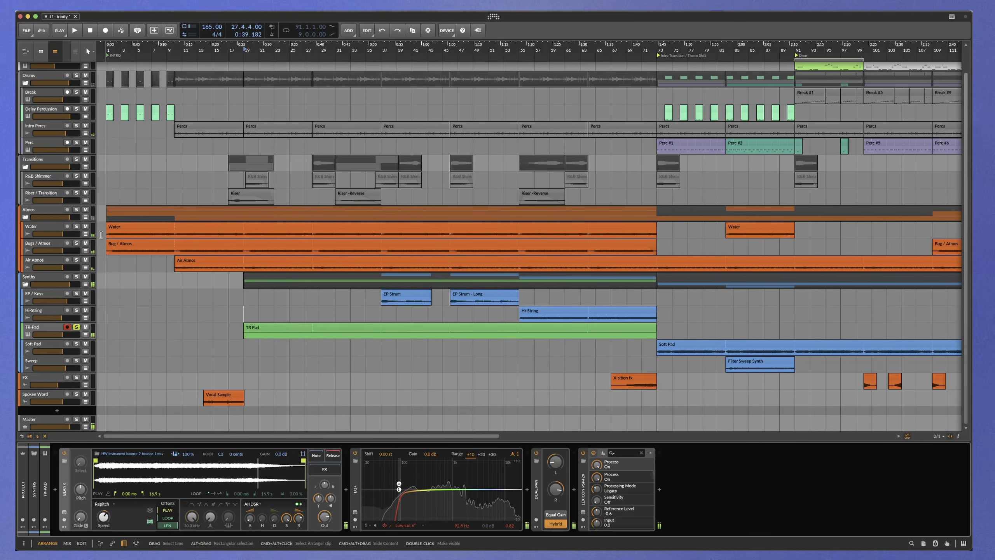
Solo the Atmos group alongside TR-Pad and play both from bar 19
{"action": "left_click", "coordinate": [76, 210]}
{"action": "key", "text": "space"}
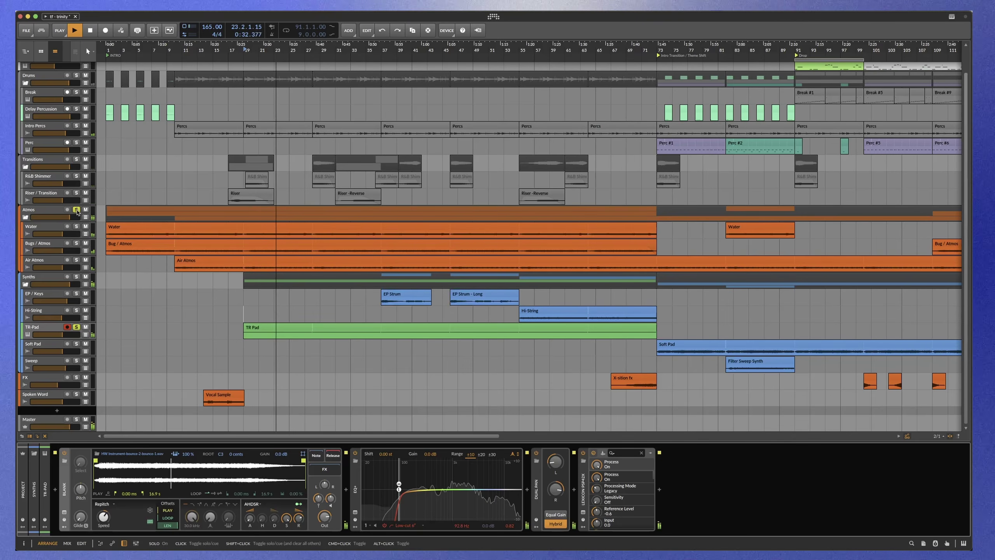
{"action": "scroll", "coordinate": [76, 115], "scroll_direction": "up", "scroll_amount": 1}
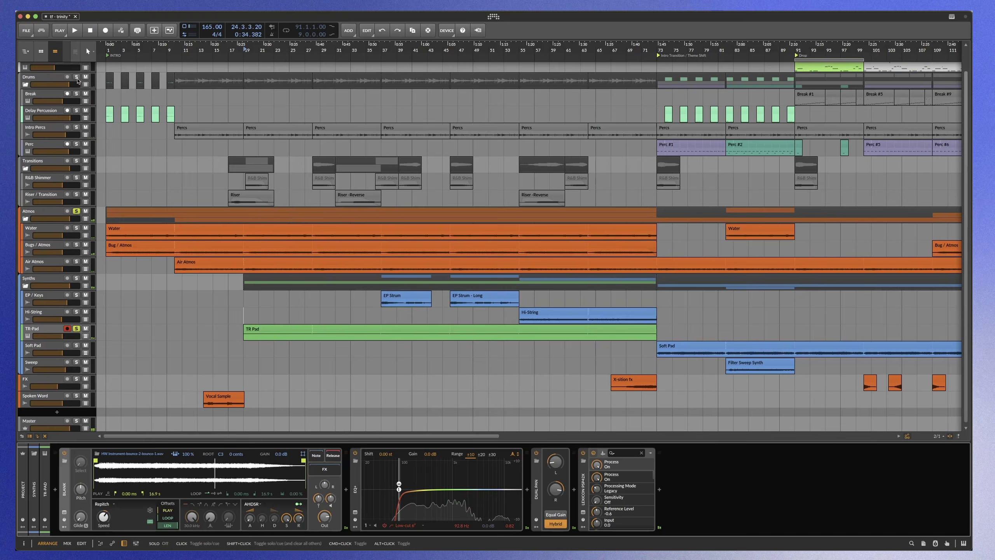
Solo the Drums group alongside Atmos and TR-Pad, listen to the combined layers, stop playback and clear all the solos
{"action": "left_click", "coordinate": [77, 77]}
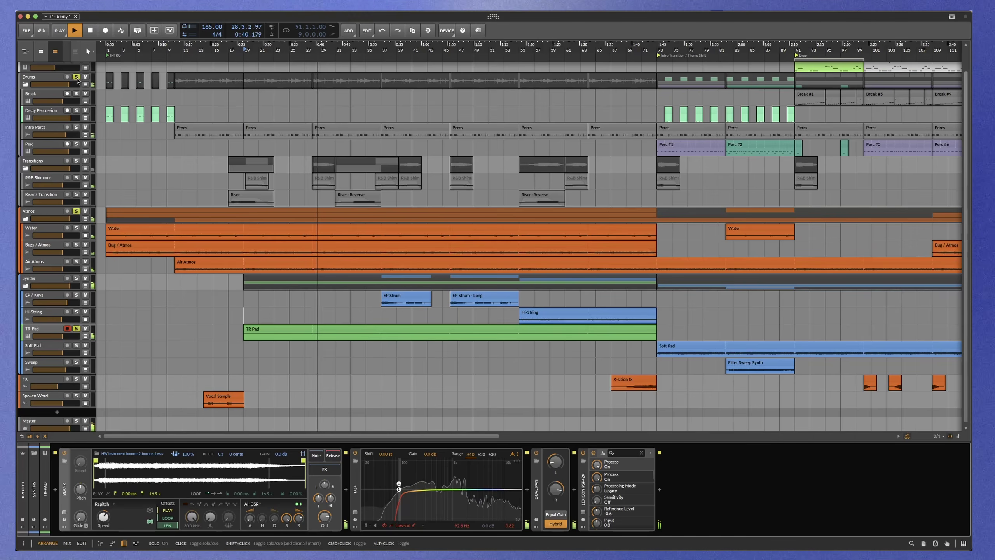
{"action": "key", "text": "space"}
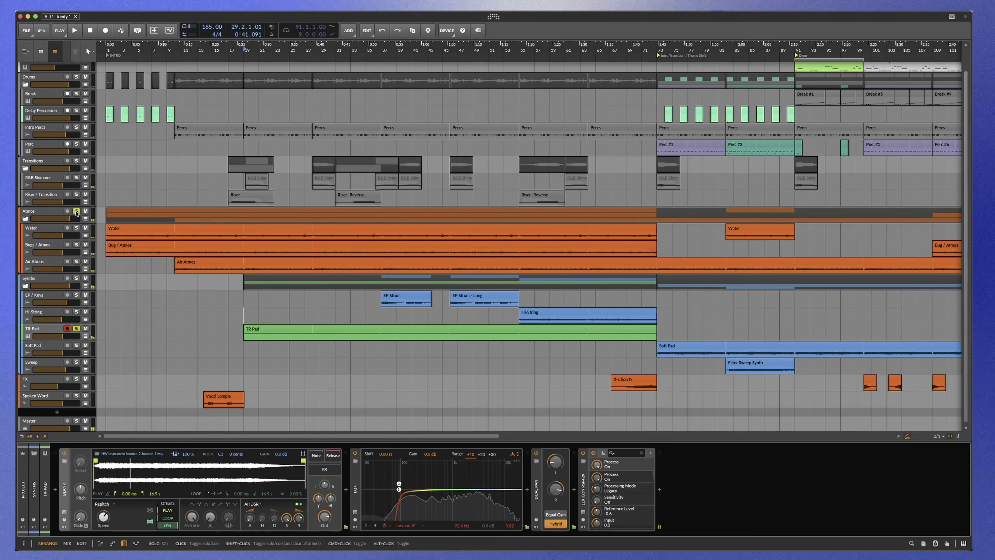
{"action": "left_click", "coordinate": [77, 329]}
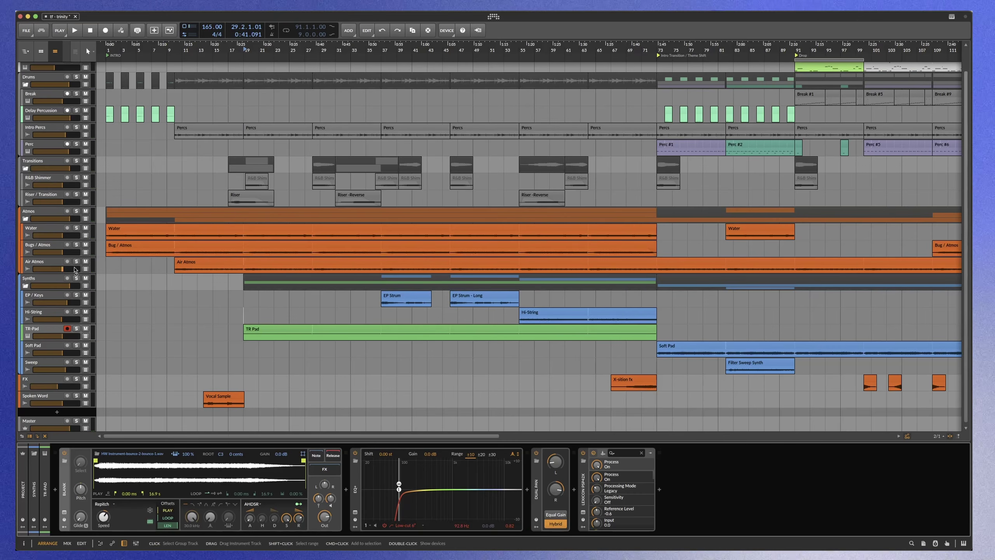
Solo the EP / Keys track, show its devices and play the EP Strum clip from bar 37
{"action": "left_click", "coordinate": [101, 281]}
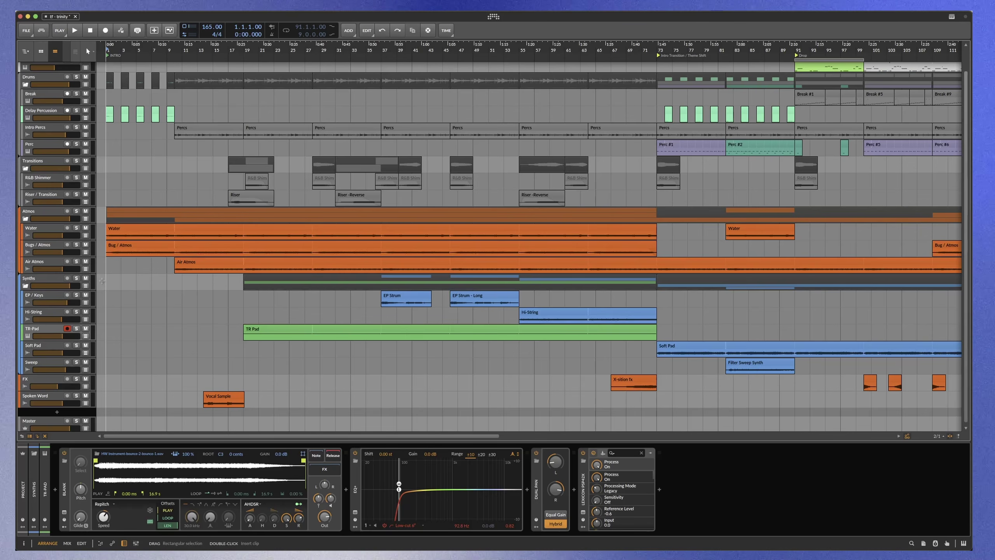
{"action": "scroll", "coordinate": [377, 306], "scroll_direction": "right", "scroll_amount": 5}
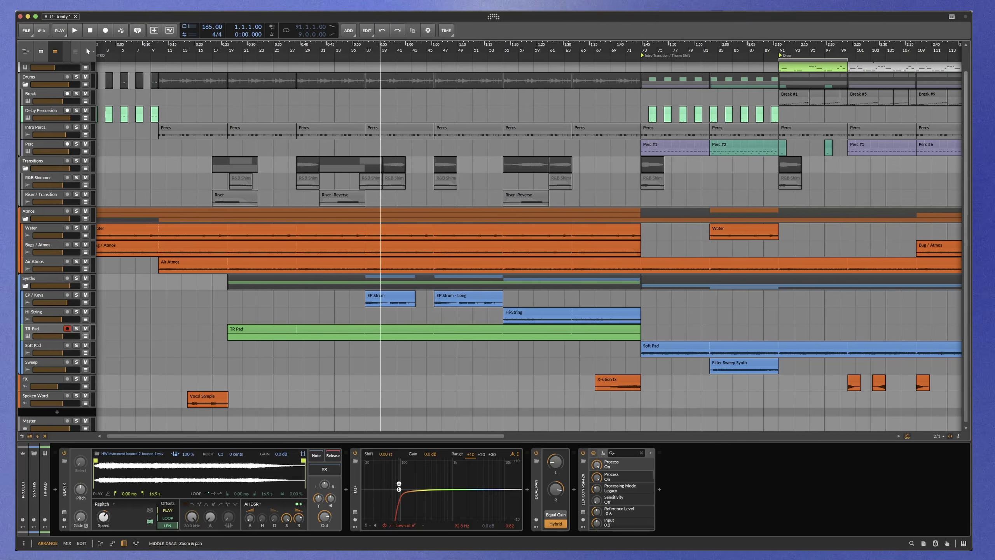
{"action": "left_click", "coordinate": [47, 297]}
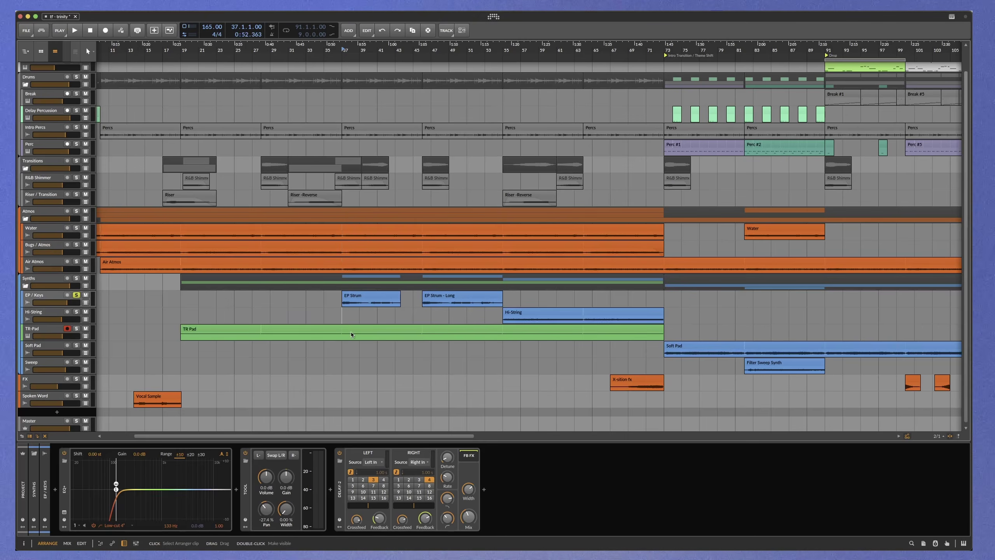
{"action": "key", "text": "space"}
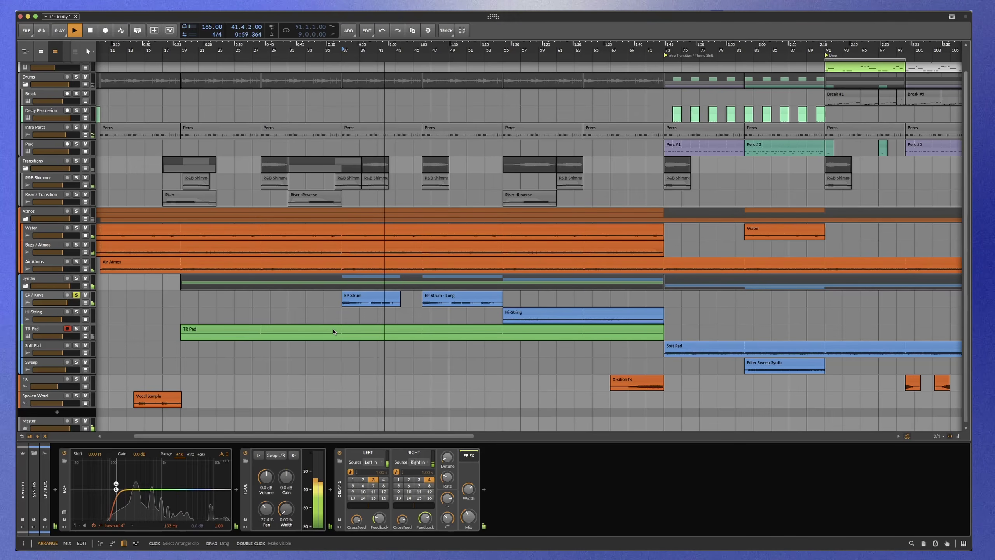
{"action": "key", "text": "space"}
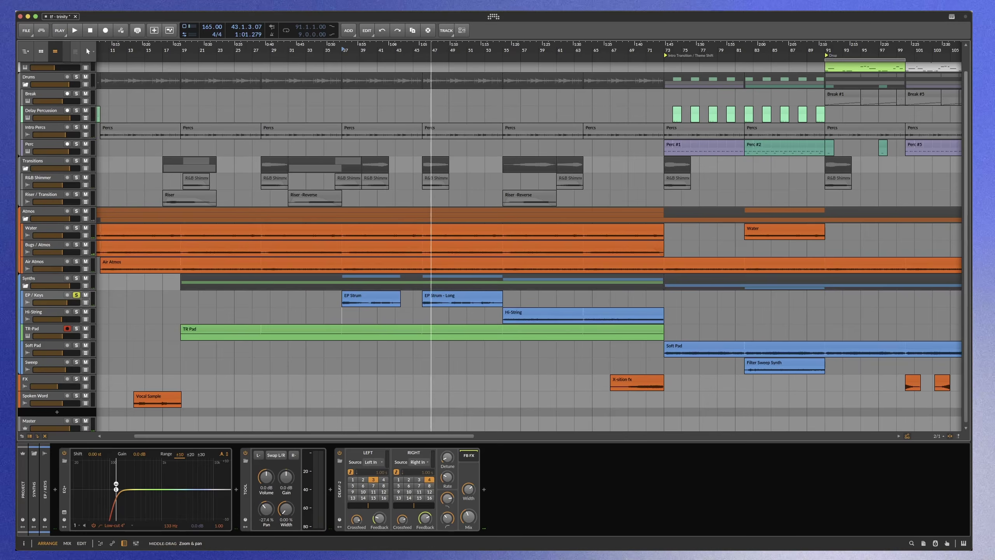
Play the EP Strum - Long clip from bar 46, stop playback and unsolo EP / Keys
{"action": "left_click_drag", "start_coordinate": [387, 332], "coordinate": [377, 314]}
{"action": "left_click", "coordinate": [372, 314]}
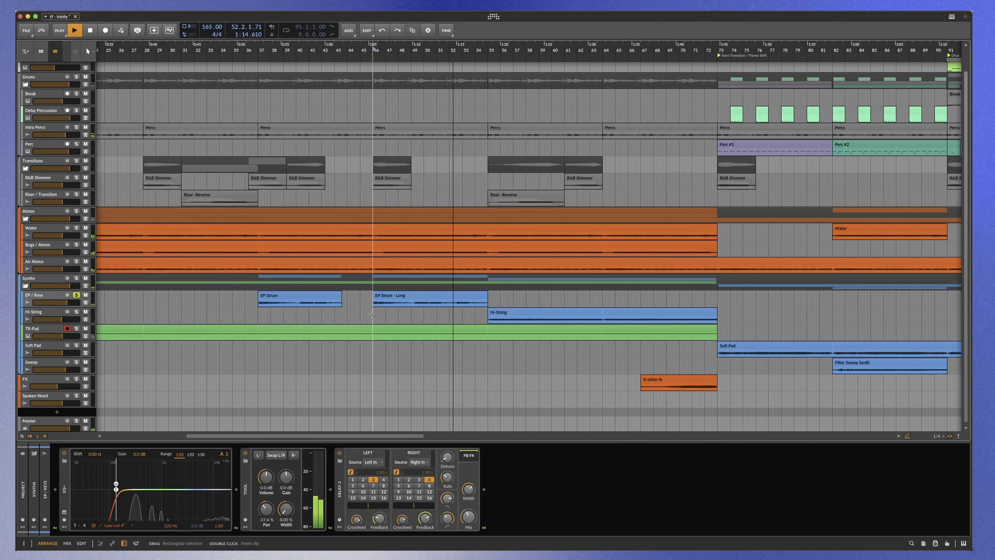
{"action": "left_click", "coordinate": [76, 295]}
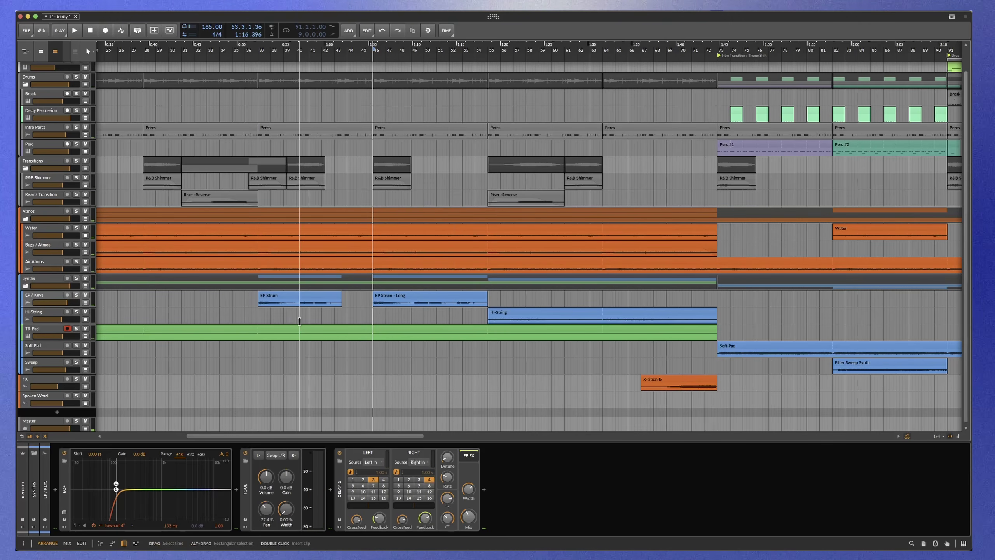
Solo the Hi-String track, show its devices and play its clip from bar 55
{"action": "key", "text": "z"}
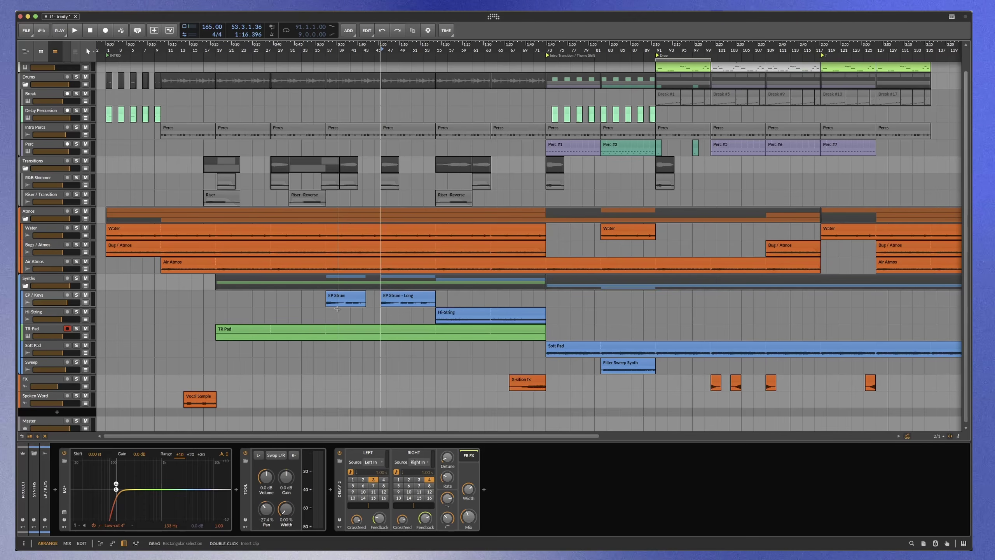
{"action": "scroll", "coordinate": [427, 319], "scroll_direction": "up", "scroll_amount": 2}
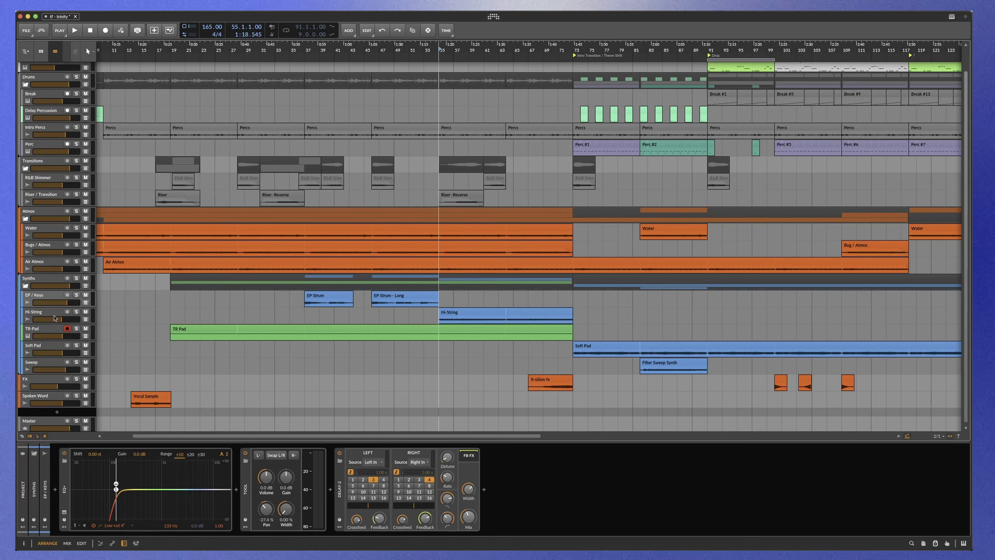
{"action": "left_click", "coordinate": [77, 311]}
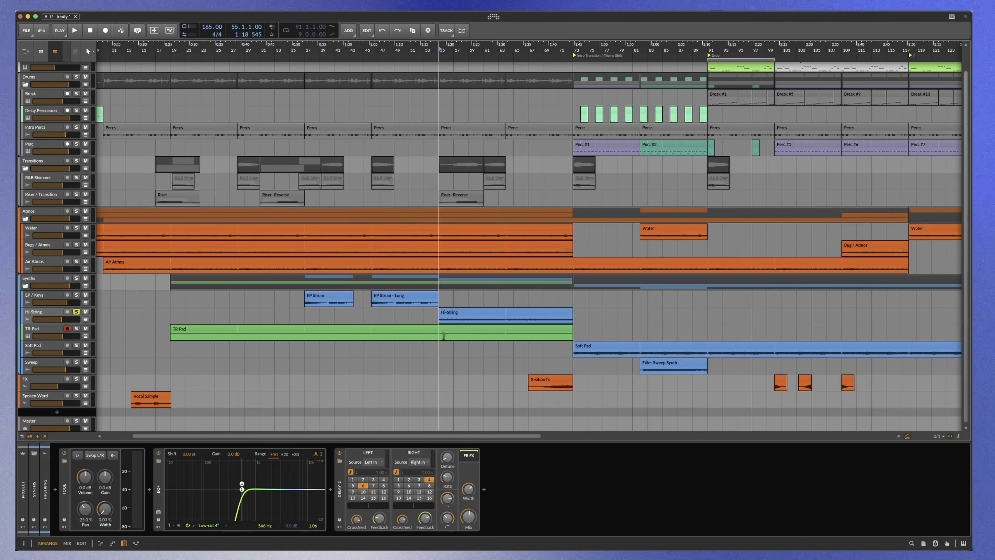
{"action": "scroll", "coordinate": [444, 336], "scroll_direction": "up", "scroll_amount": 2}
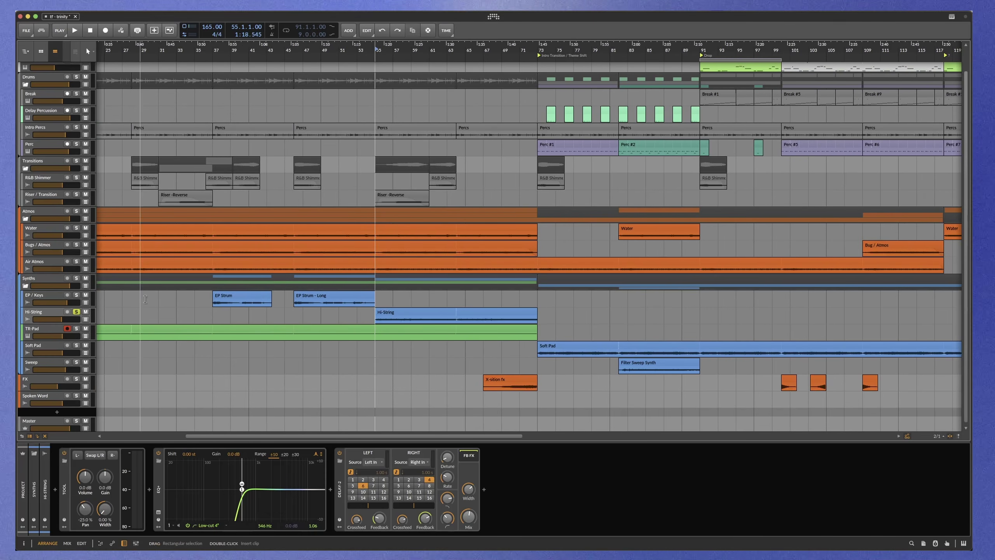
{"action": "left_click", "coordinate": [209, 312]}
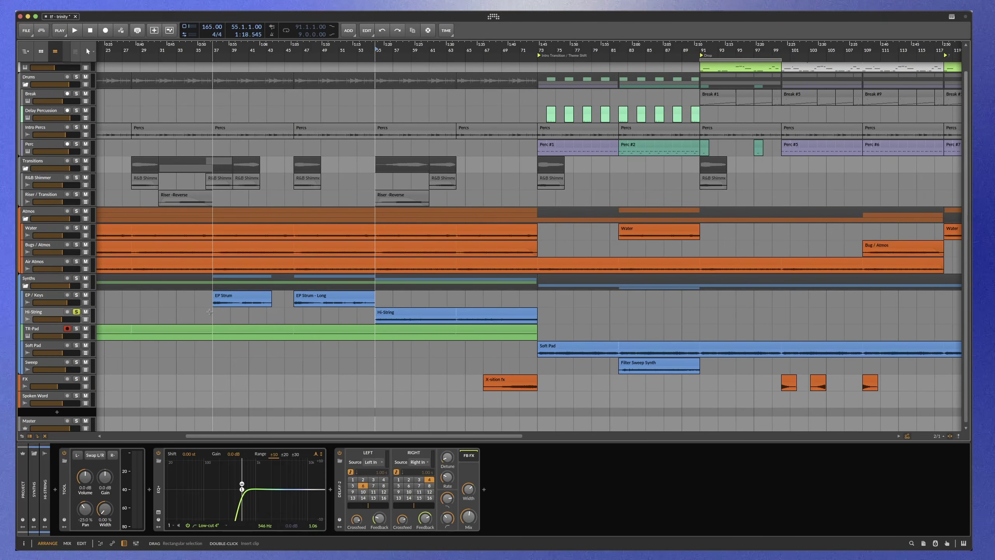
{"action": "key", "text": "space"}
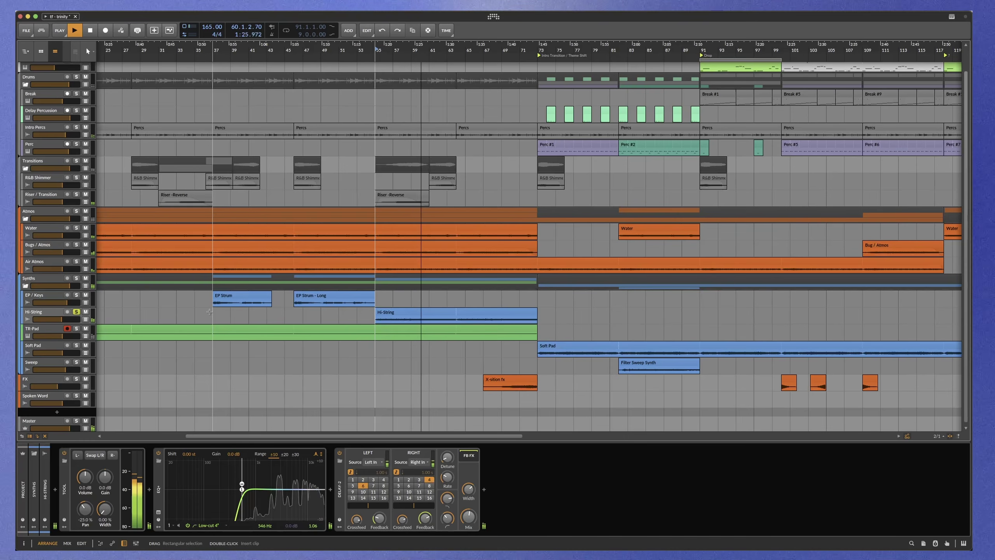
Unsolo Hi-String, resume playback to hear it within the full mix, and stop
{"action": "left_click", "coordinate": [76, 312]}
{"action": "key", "text": "space"}
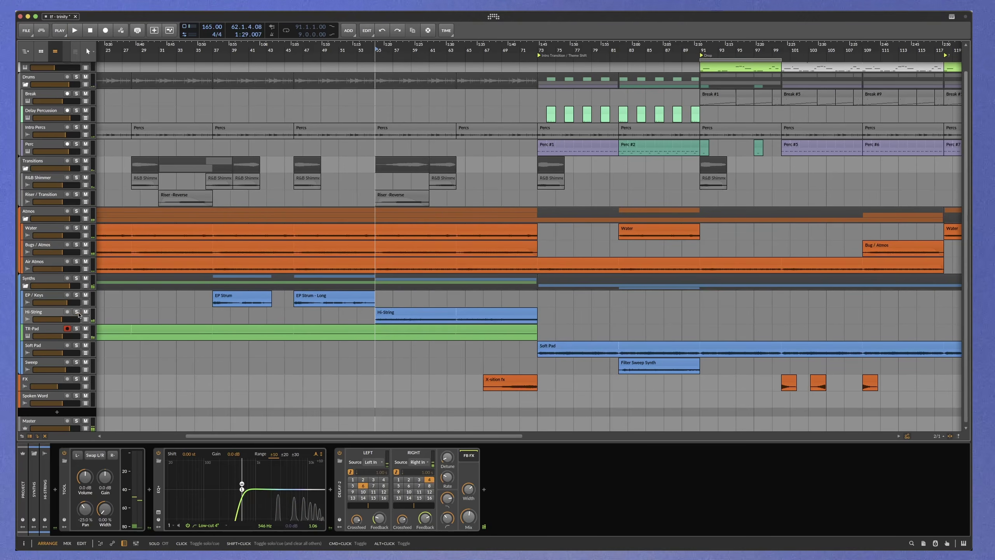
{"action": "key", "text": "space"}
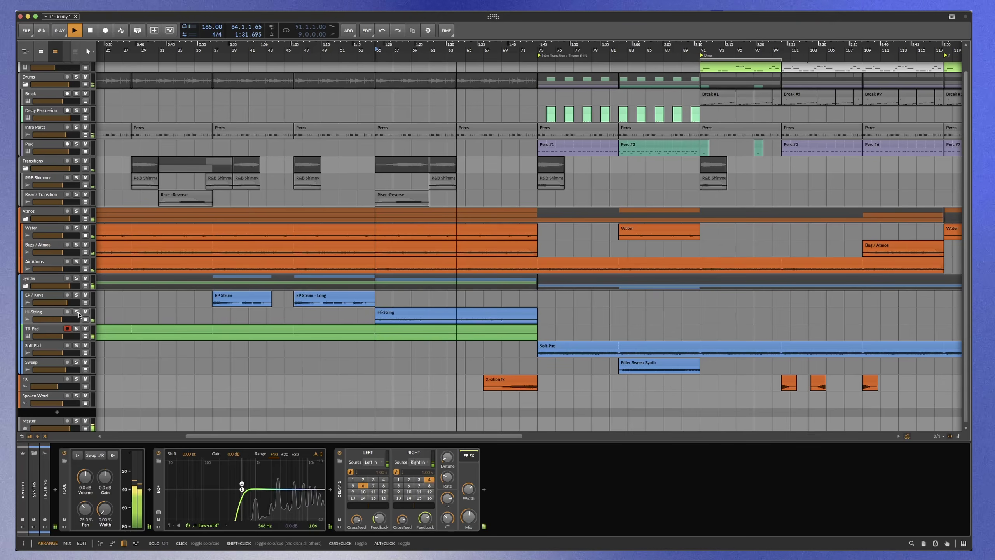
{"action": "key", "text": "space"}
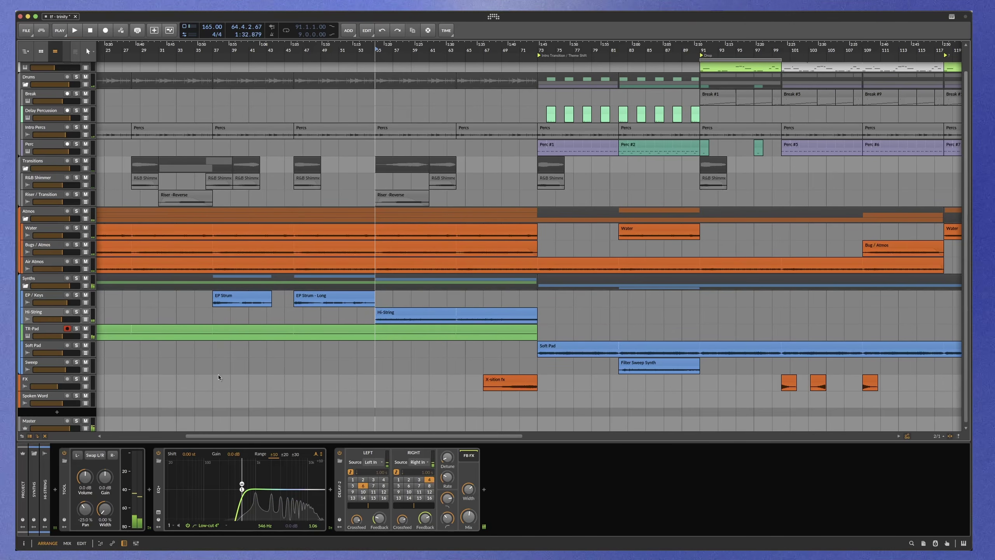
Select the Vocal Sample clip on the Spoken Word track and play it within the full mix from about bar 13
{"action": "left_click_drag", "start_coordinate": [293, 370], "coordinate": [351, 376]}
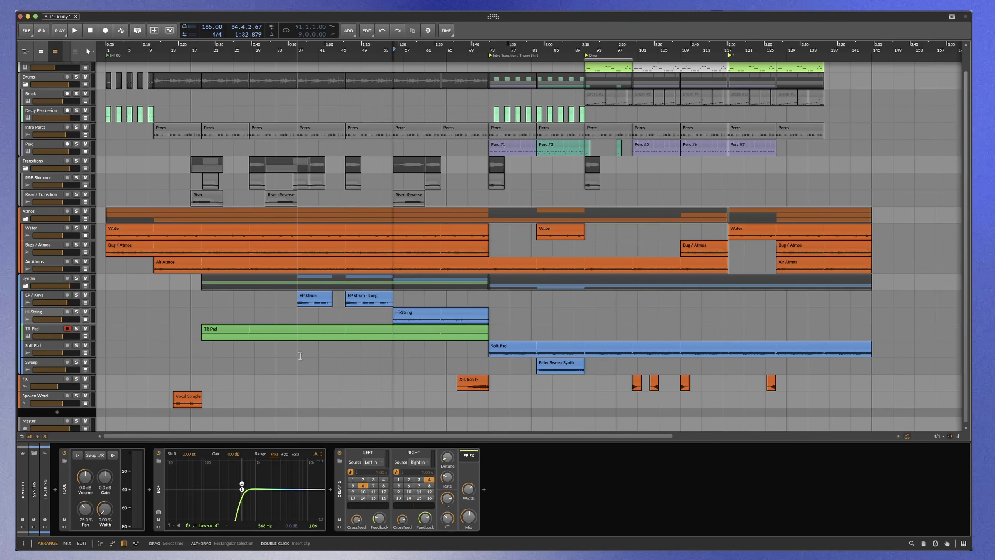
{"action": "scroll", "coordinate": [300, 356], "scroll_direction": "up", "scroll_amount": 3}
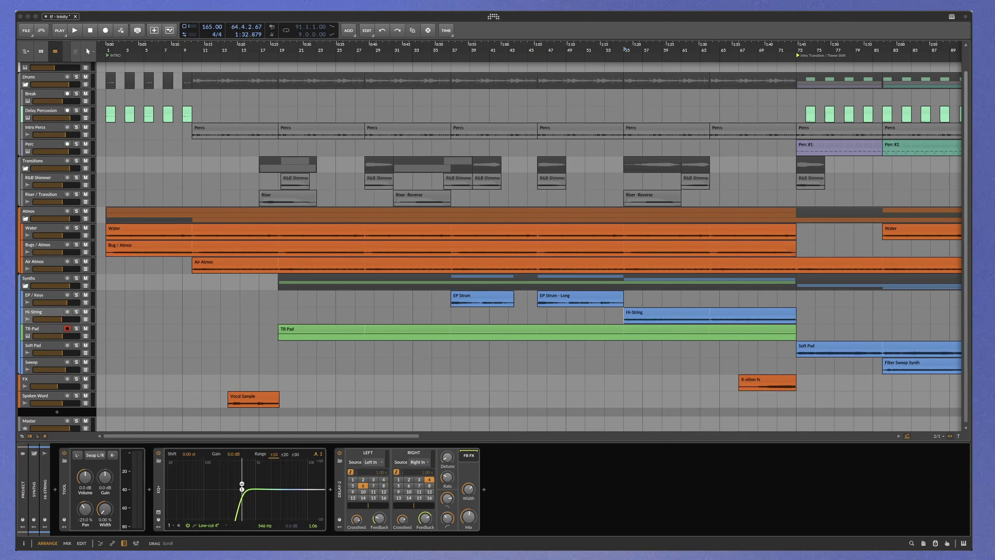
{"action": "left_click", "coordinate": [204, 54]}
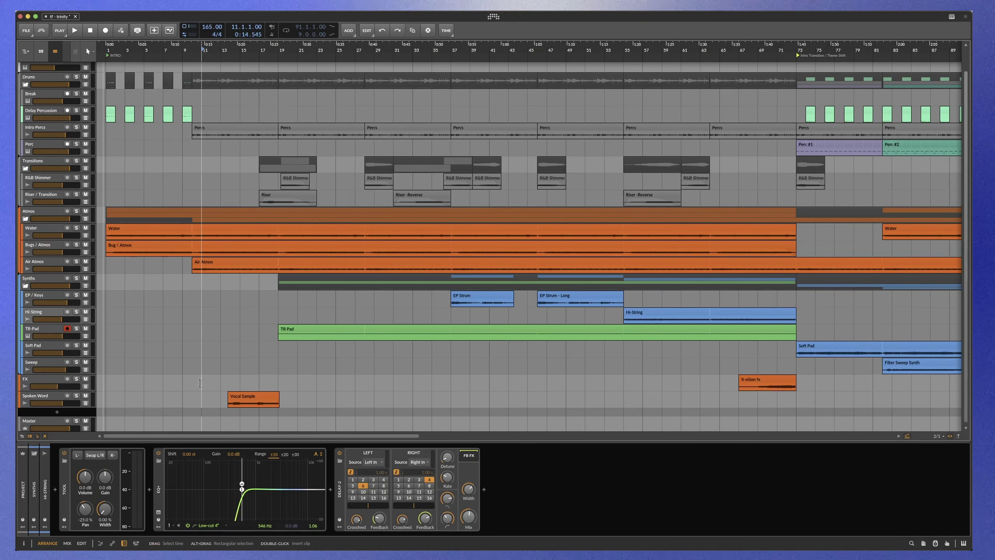
{"action": "left_click", "coordinate": [264, 400]}
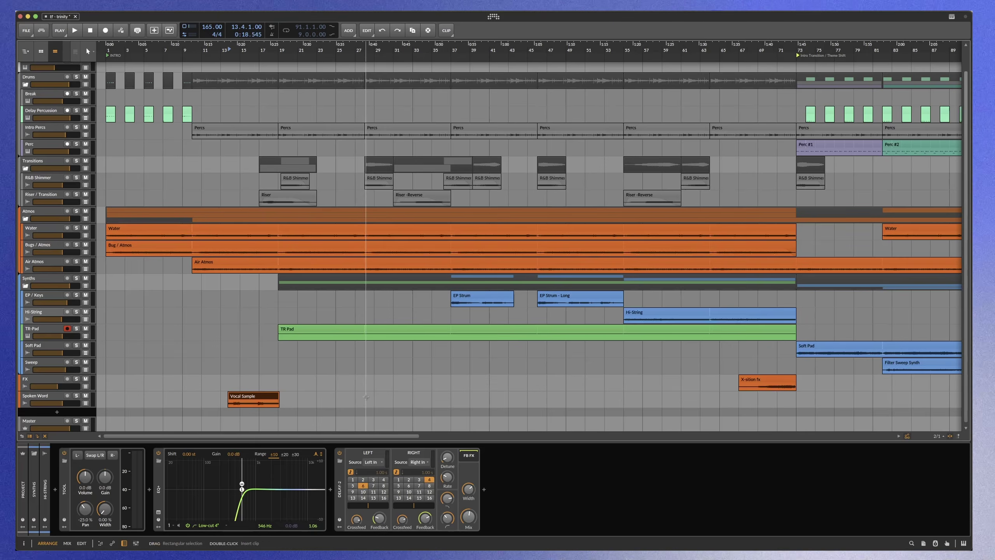
{"action": "key", "text": "space"}
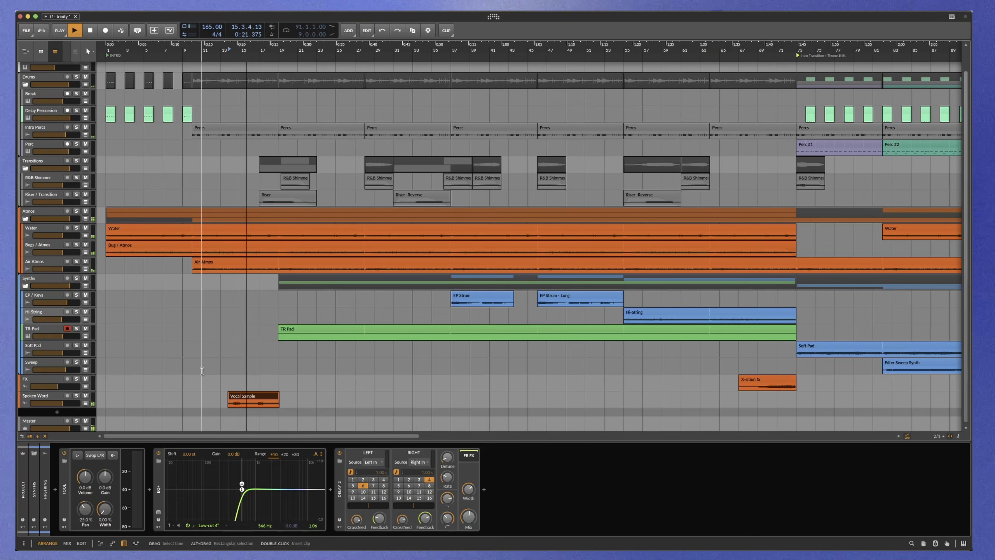
{"action": "scroll", "coordinate": [202, 375], "scroll_direction": "up", "scroll_amount": 2}
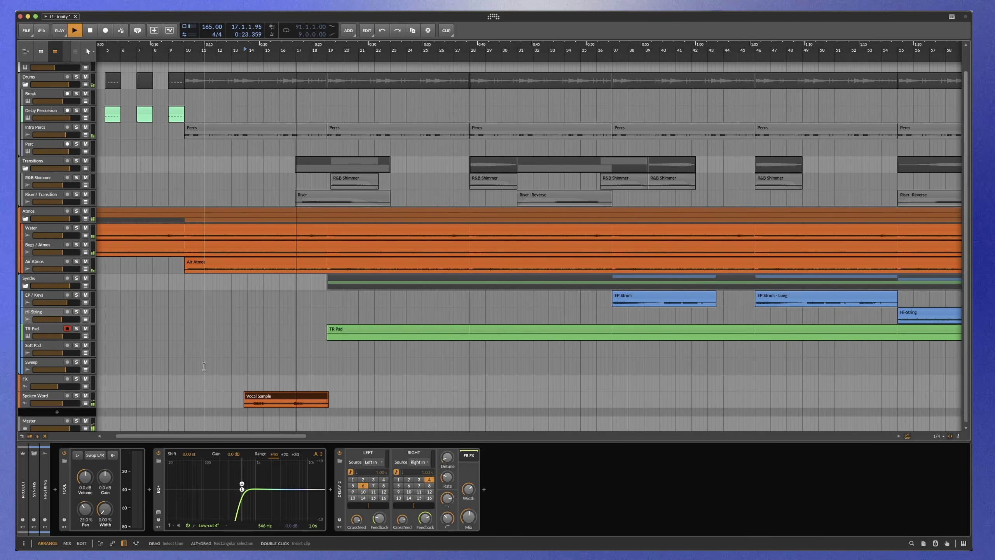
{"action": "scroll", "coordinate": [204, 367], "scroll_direction": "up", "scroll_amount": 1}
{"action": "scroll", "coordinate": [205, 361], "scroll_direction": "down", "scroll_amount": 1}
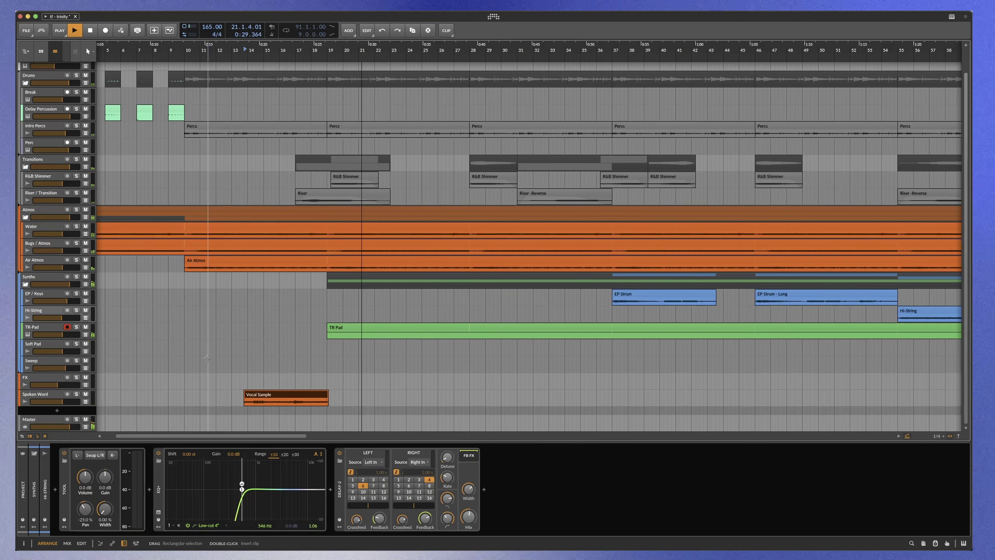
{"action": "scroll", "coordinate": [207, 358], "scroll_direction": "down", "scroll_amount": 3}
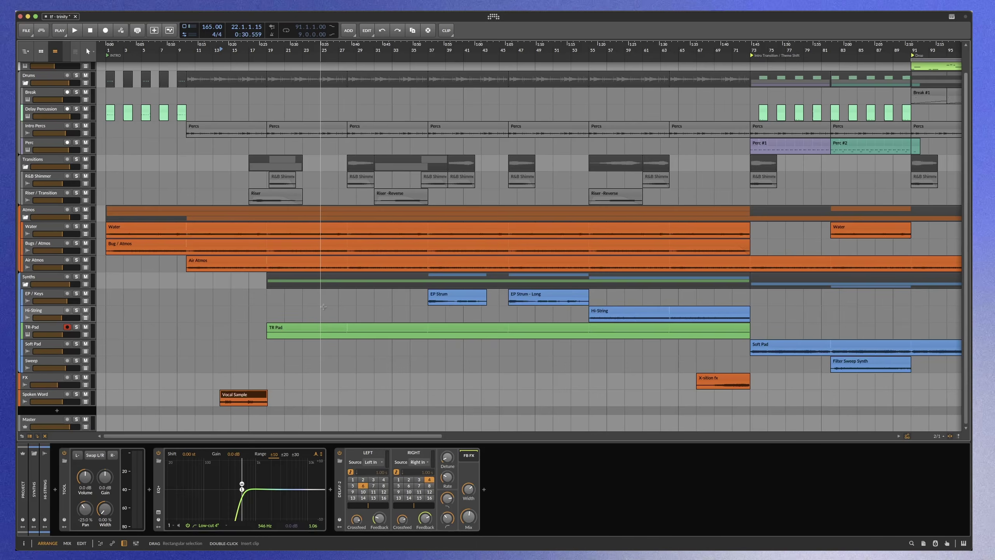
Set the playback start to bar 65 and examine the arrangement around the Intro Transition / Theme Shift marker up to the Drop
{"action": "key", "text": "z"}
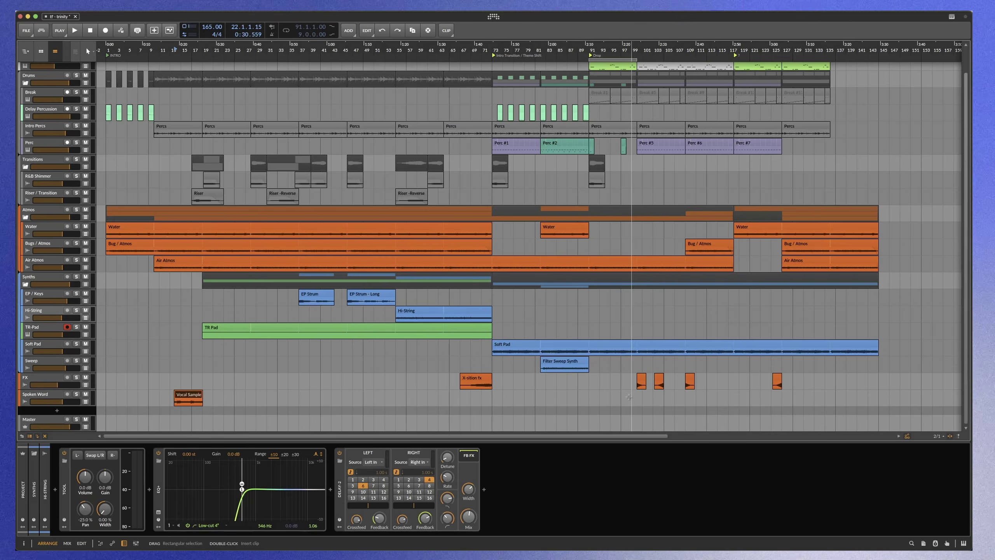
{"action": "left_click", "coordinate": [457, 368]}
{"action": "scroll", "coordinate": [459, 368], "scroll_direction": "up", "scroll_amount": 2}
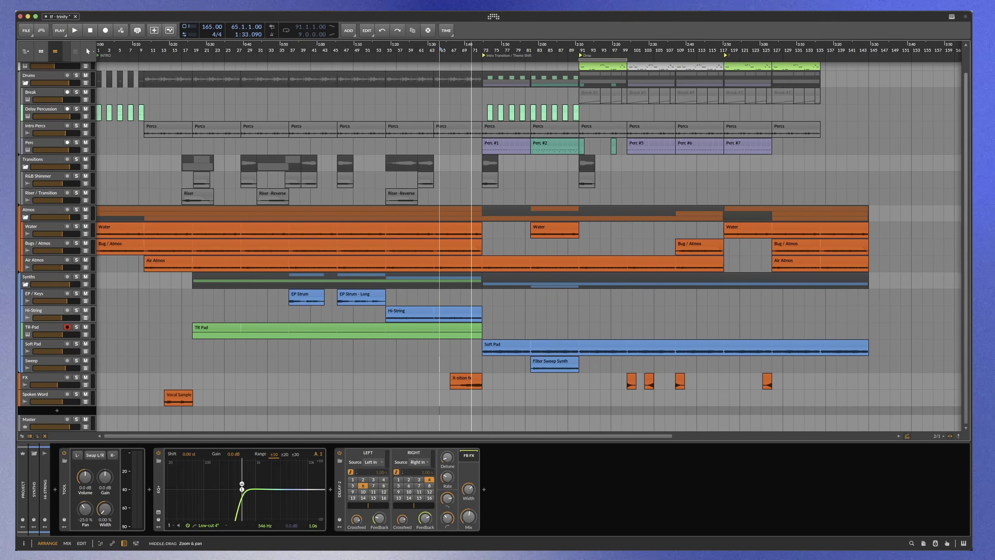
{"action": "scroll", "coordinate": [459, 370], "scroll_direction": "down", "scroll_amount": 2}
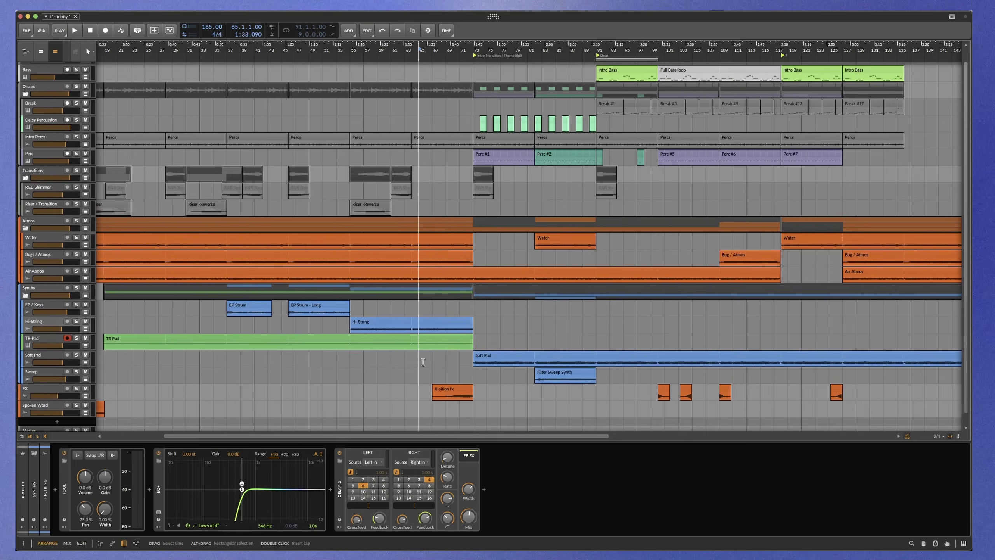
{"action": "scroll", "coordinate": [454, 362], "scroll_direction": "down", "scroll_amount": 1}
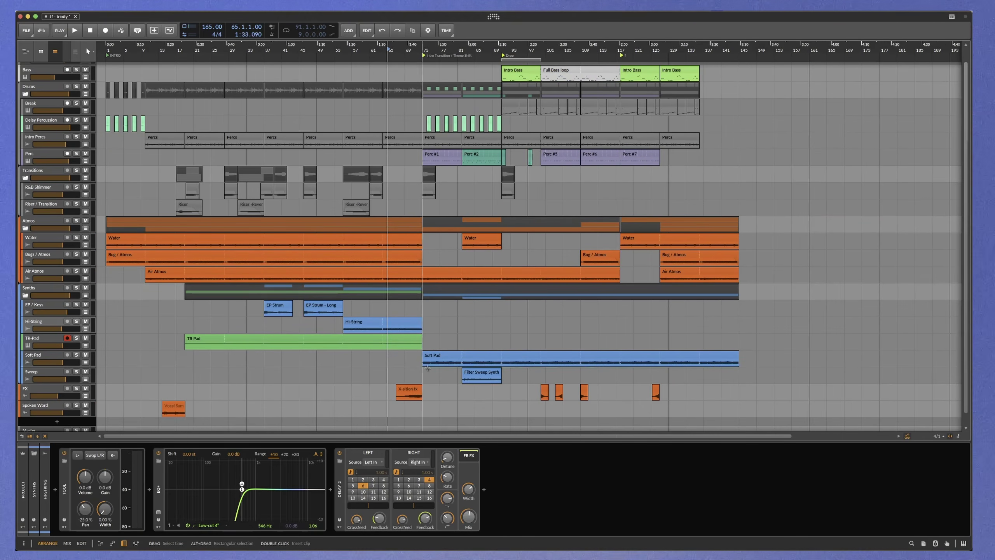
{"action": "scroll", "coordinate": [434, 363], "scroll_direction": "up", "scroll_amount": 1}
{"action": "scroll", "coordinate": [434, 364], "scroll_direction": "up", "scroll_amount": 1}
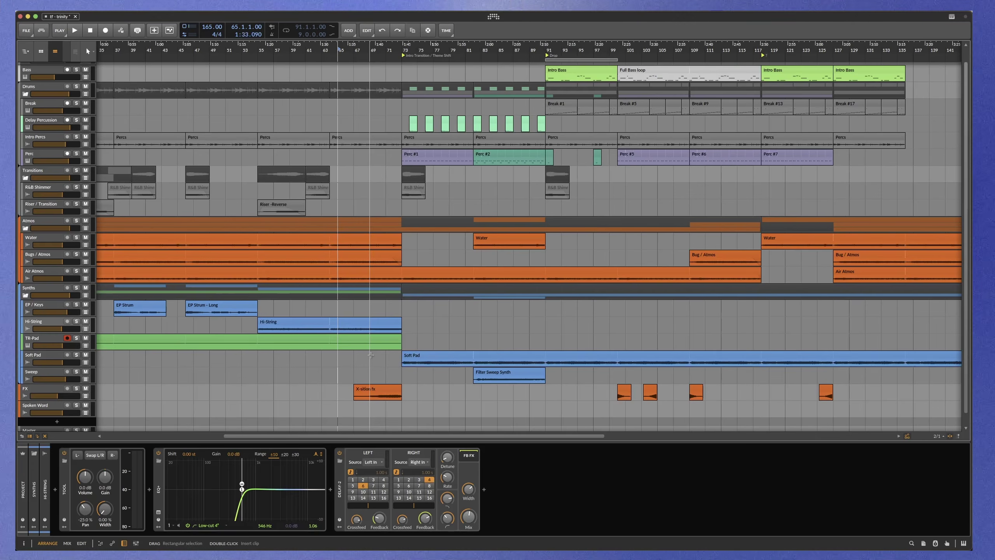
{"action": "scroll", "coordinate": [443, 252], "scroll_direction": "down", "scroll_amount": 1}
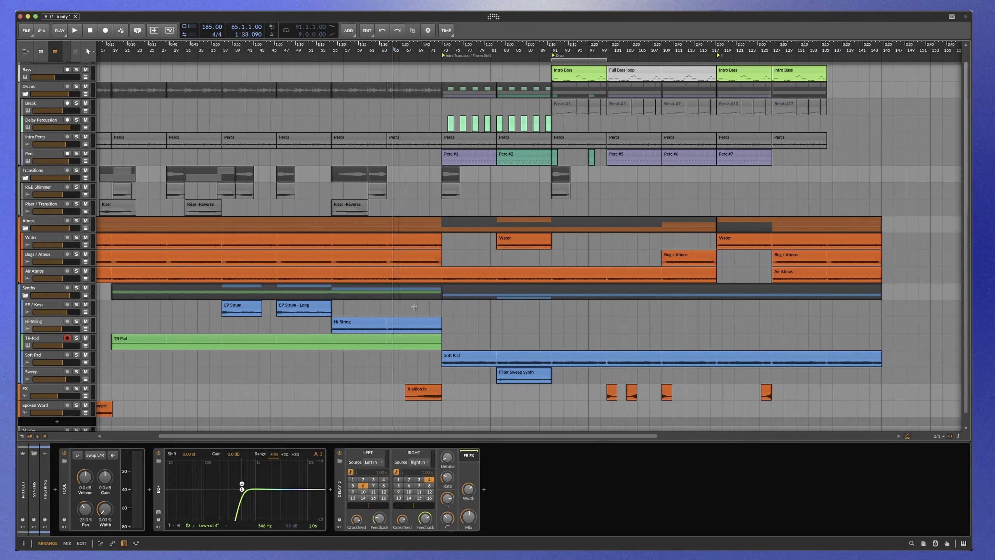
{"action": "scroll", "coordinate": [490, 235], "scroll_direction": "up", "scroll_amount": 4}
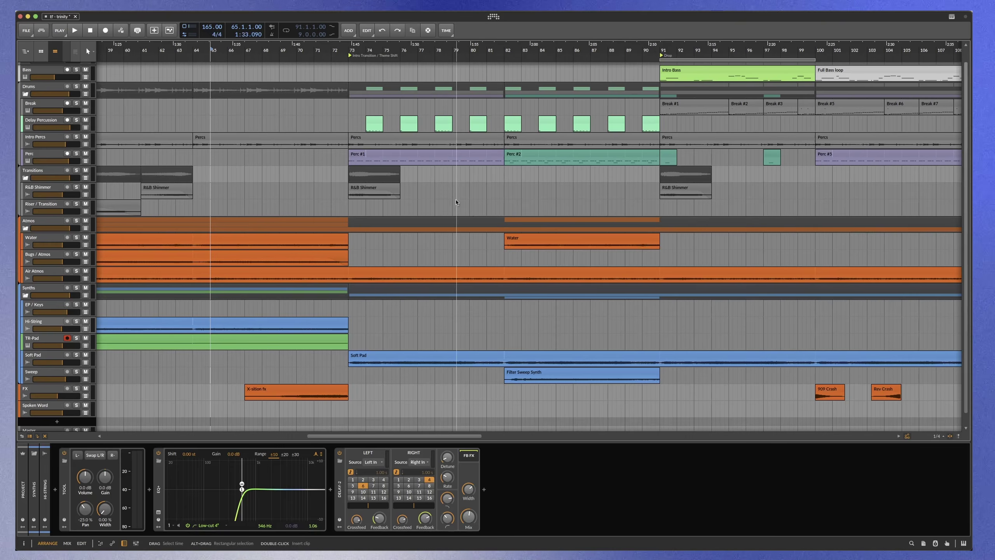
{"action": "scroll", "coordinate": [455, 202], "scroll_direction": "down", "scroll_amount": 1}
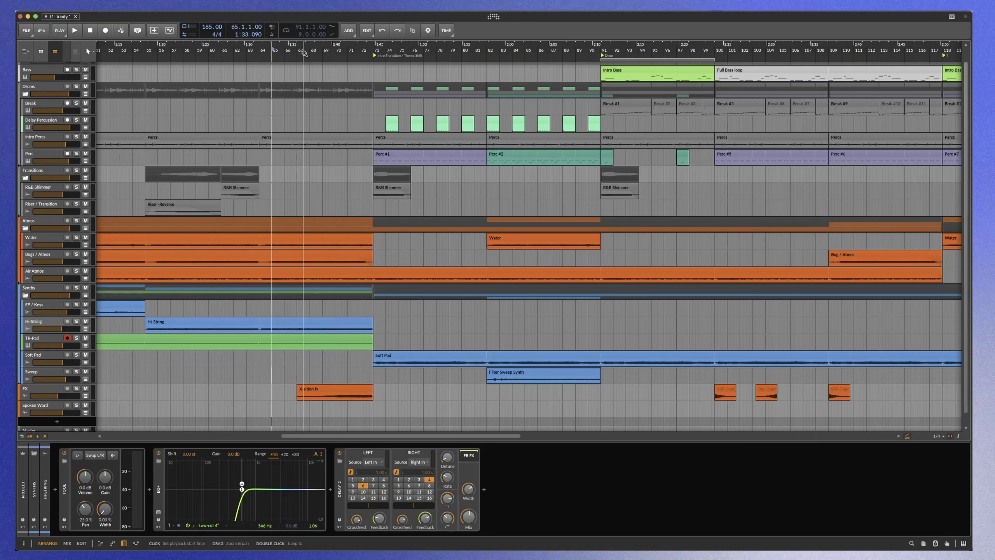
Set the playback start to bar 64 and play the full mix from there
{"action": "left_click", "coordinate": [260, 55]}
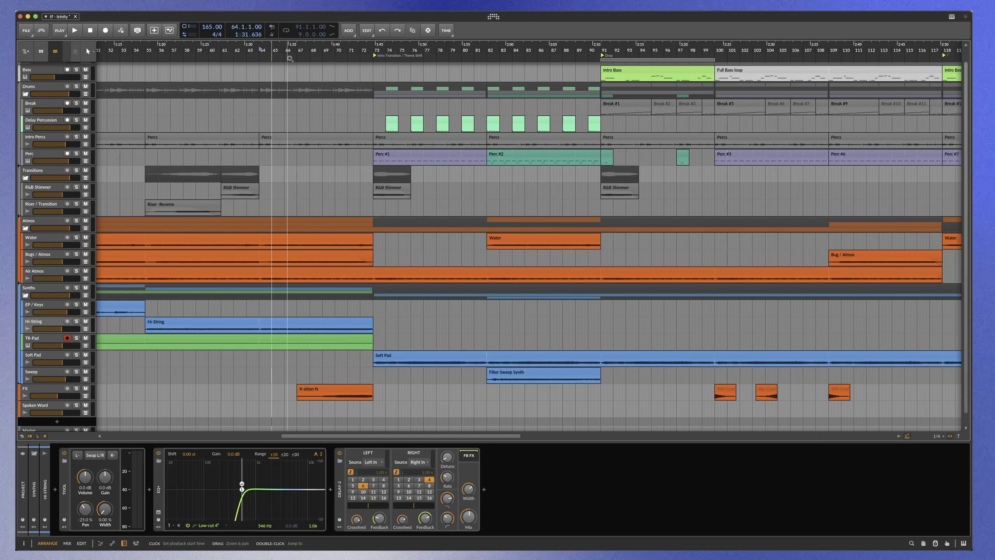
{"action": "scroll", "coordinate": [304, 166], "scroll_direction": "down", "scroll_amount": 5}
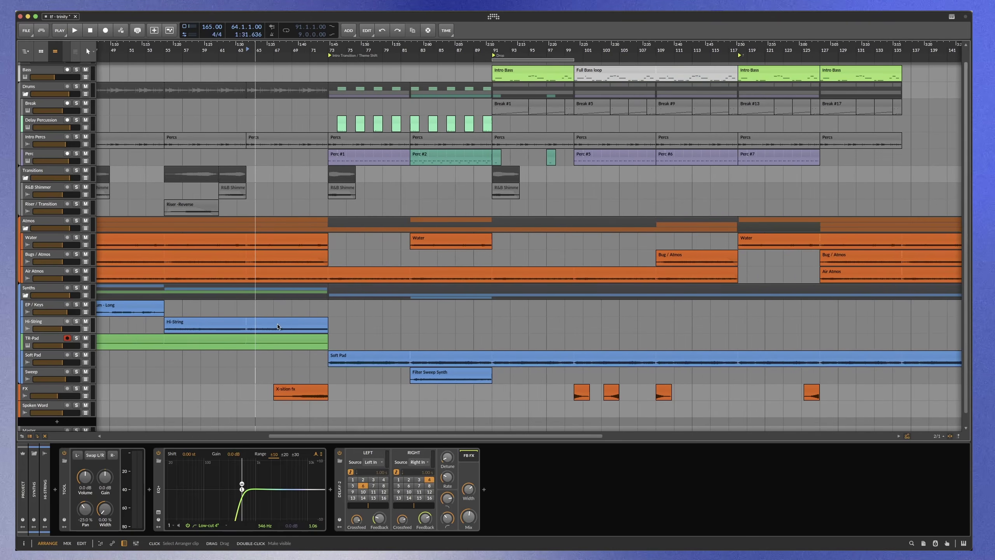
{"action": "key", "text": "space"}
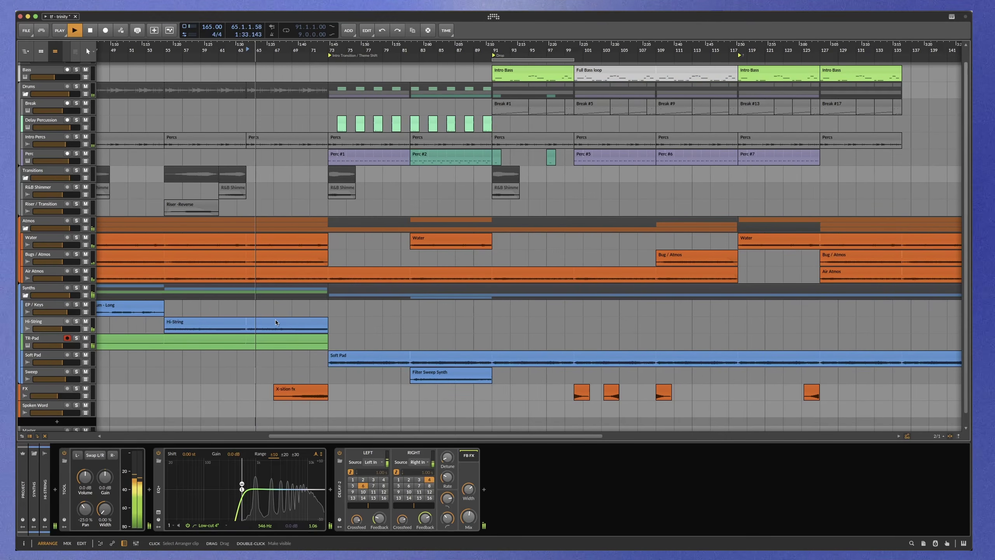
Set the arranger loop range over the Intro Transition / Theme Shift section, from bar 73 to the Drop at bar 91
{"action": "left_click_drag", "start_coordinate": [401, 47], "coordinate": [390, 88]}
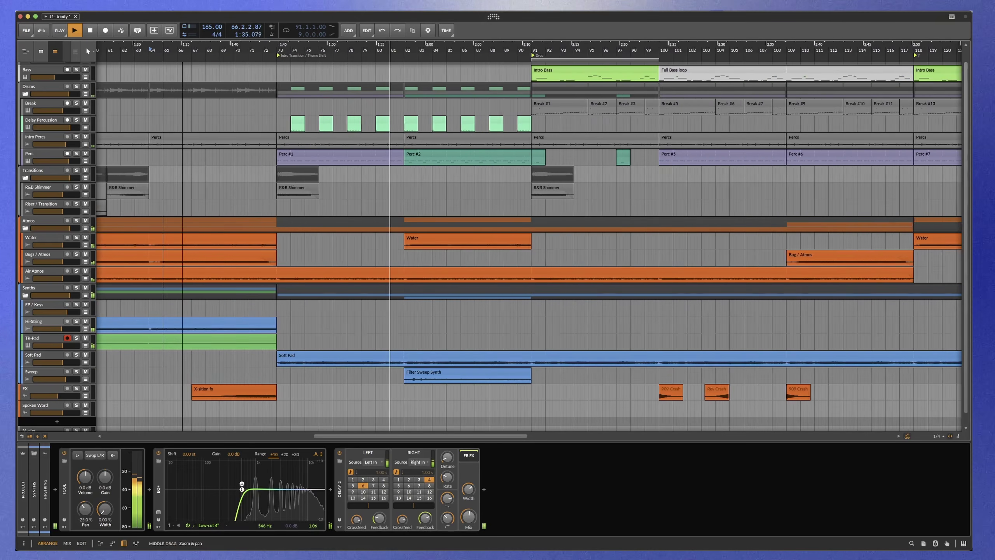
{"action": "left_click_drag", "start_coordinate": [390, 298], "coordinate": [448, 334]}
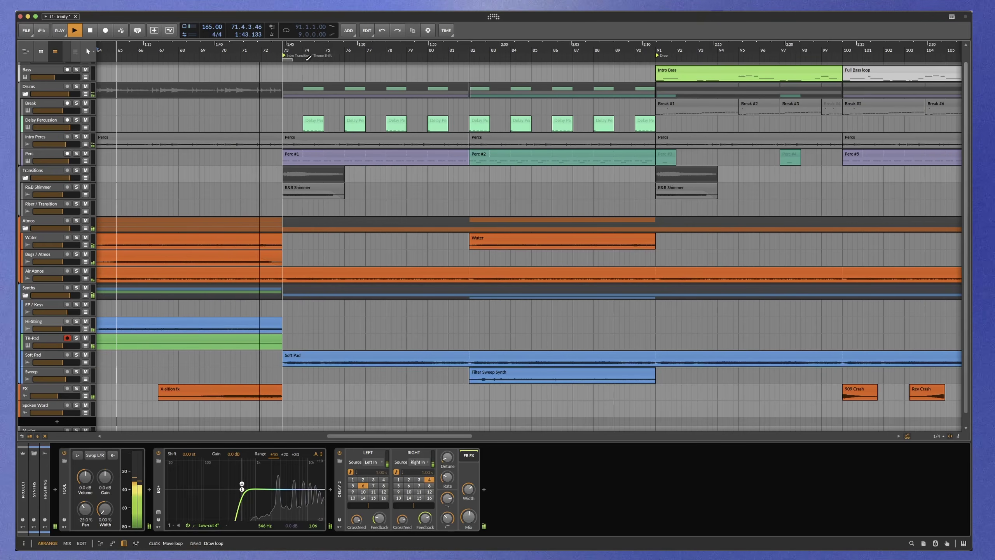
{"action": "left_click_drag", "start_coordinate": [283, 58], "coordinate": [640, 59]}
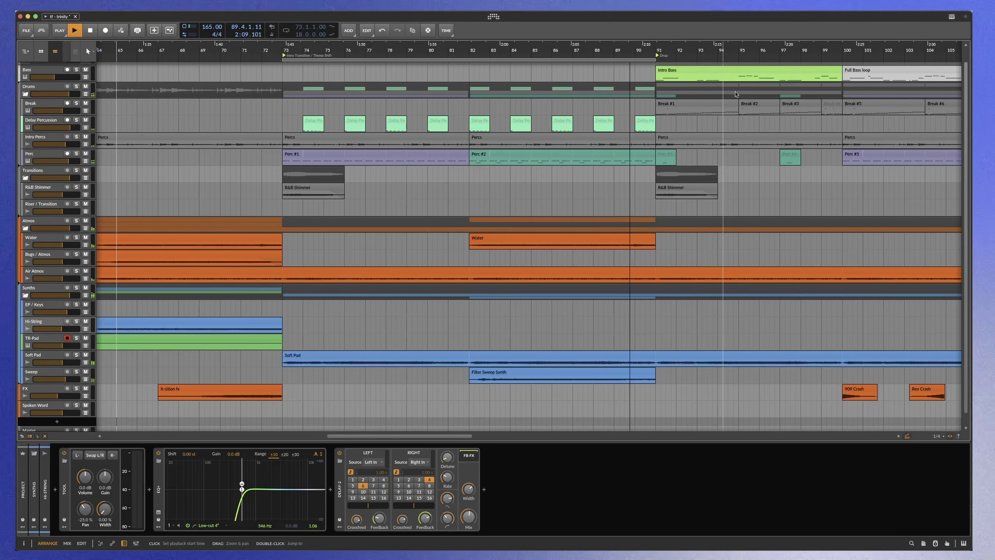
Follow the playback through the Drop and examine the bass, break and percussion clips across the rest of the arrangement
{"action": "scroll", "coordinate": [808, 167], "scroll_direction": "up", "scroll_amount": 1}
{"action": "scroll", "coordinate": [808, 167], "scroll_direction": "right", "scroll_amount": 5}
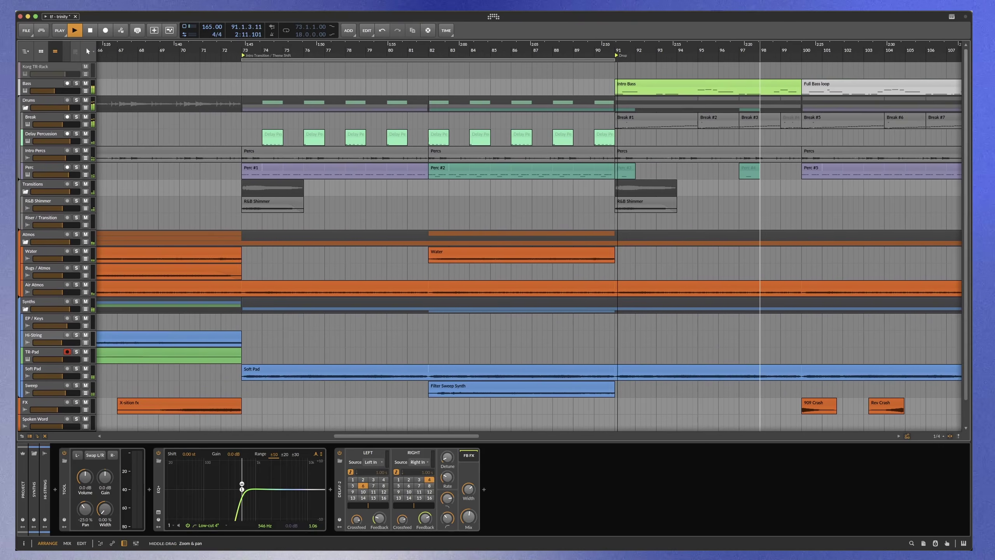
{"action": "scroll", "coordinate": [527, 104], "scroll_direction": "right", "scroll_amount": 3}
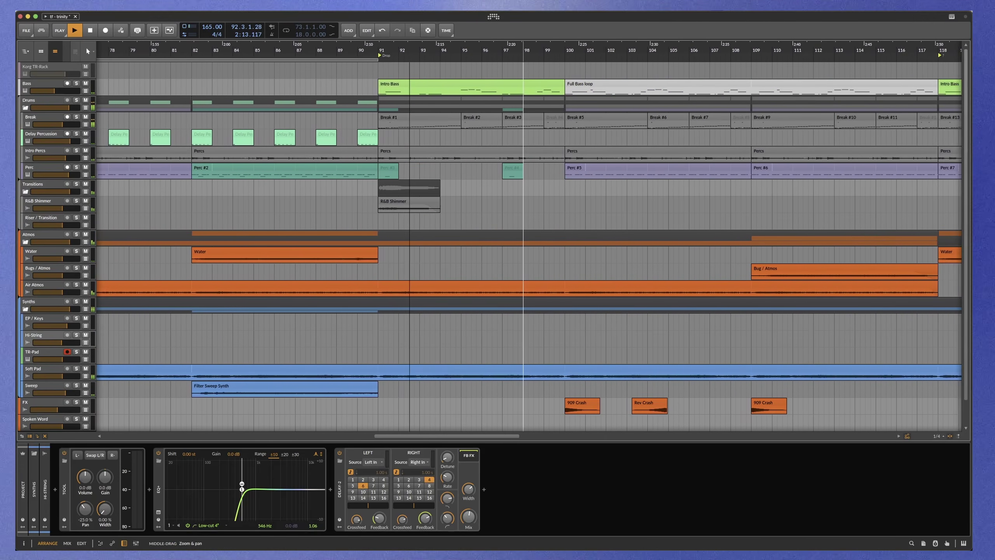
{"action": "left_click_drag", "start_coordinate": [509, 44], "coordinate": [508, 23]}
{"action": "scroll", "coordinate": [405, 141], "scroll_direction": "down", "scroll_amount": 2}
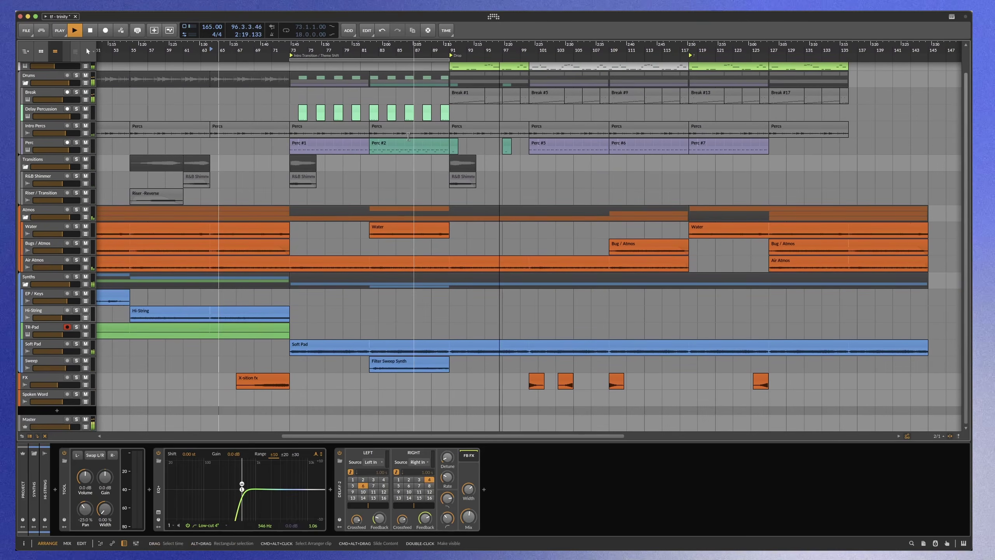
{"action": "scroll", "coordinate": [405, 141], "scroll_direction": "up", "scroll_amount": 1}
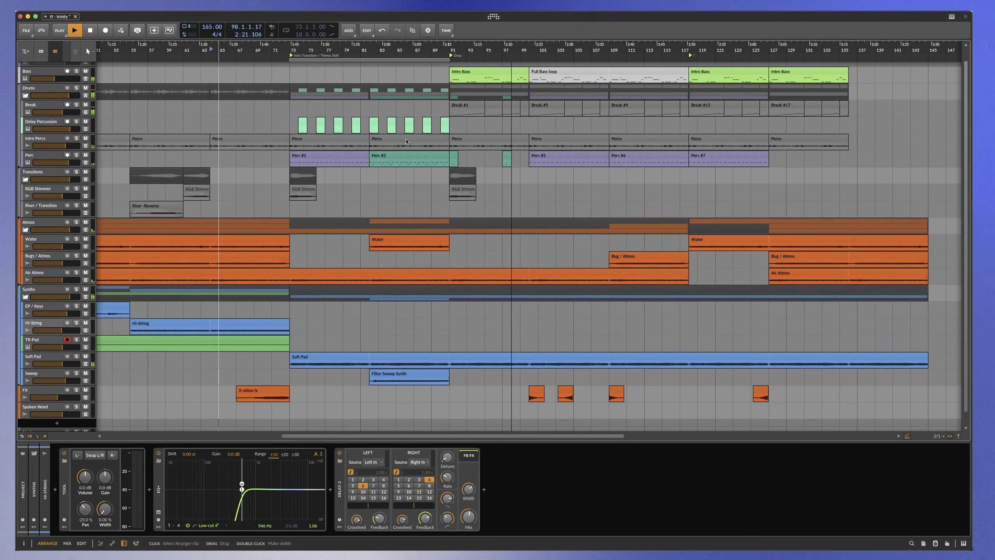